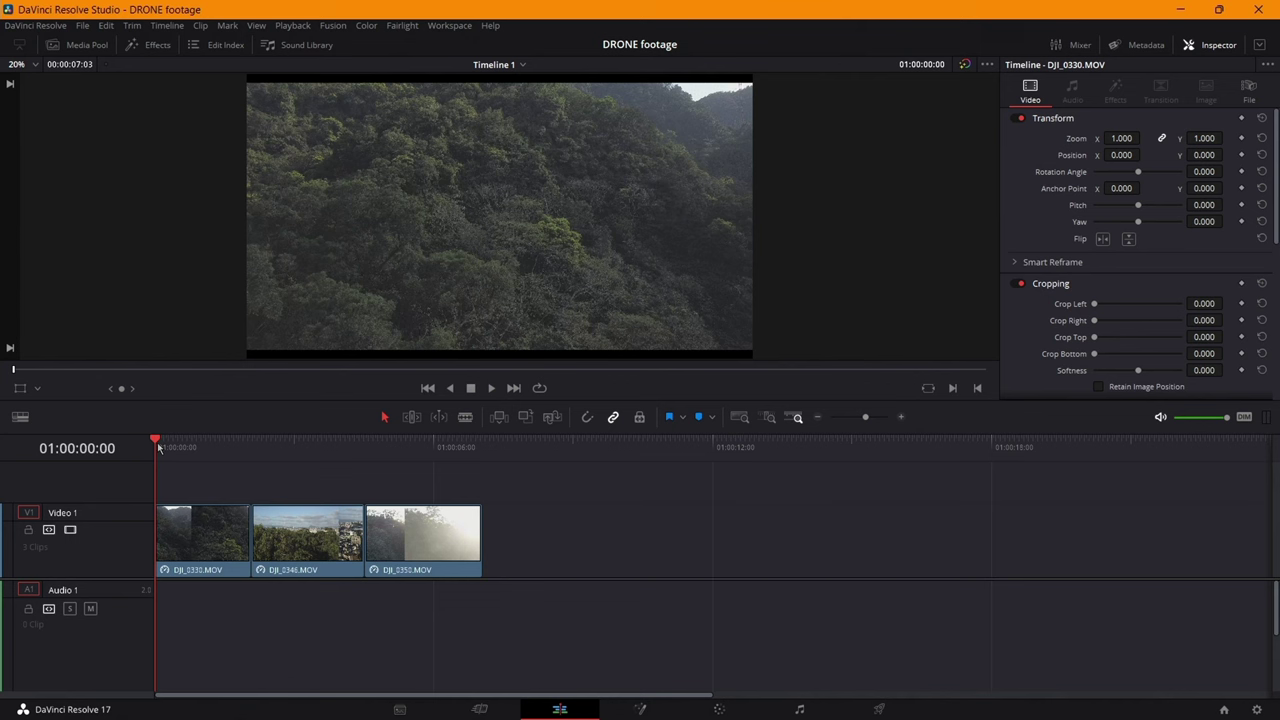
# Scrub the playhead about 1.5 seconds into DJI_0330.MOV on the Edit timeline
pyautogui.moveTo(157, 442)
pyautogui.mouseDown()
pyautogui.moveTo(296, 530)
pyautogui.moveTo(448, 593)
pyautogui.moveTo(493, 595)
pyautogui.mouseUp()
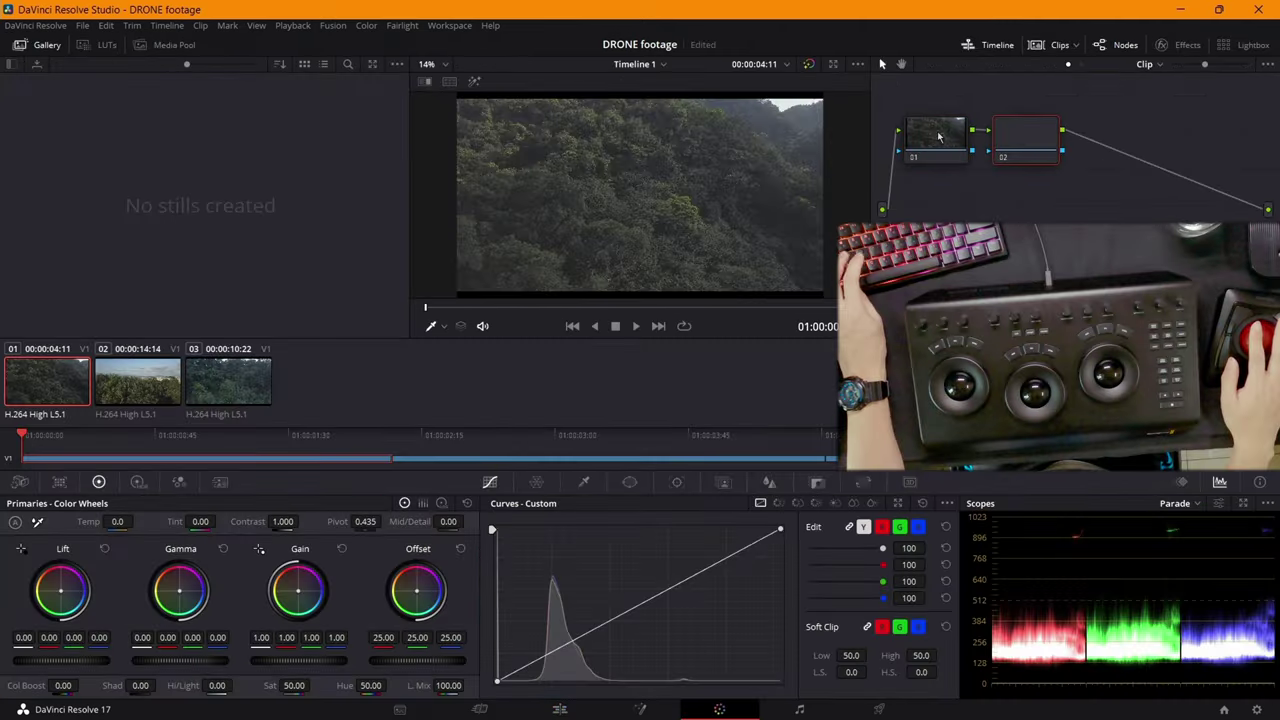
# Build a four-node serial grade on the first clip, with contrast, offset and node 03 saturation 71.37
pyautogui.hotkey('alt', 's')
pyautogui.click(928, 137)
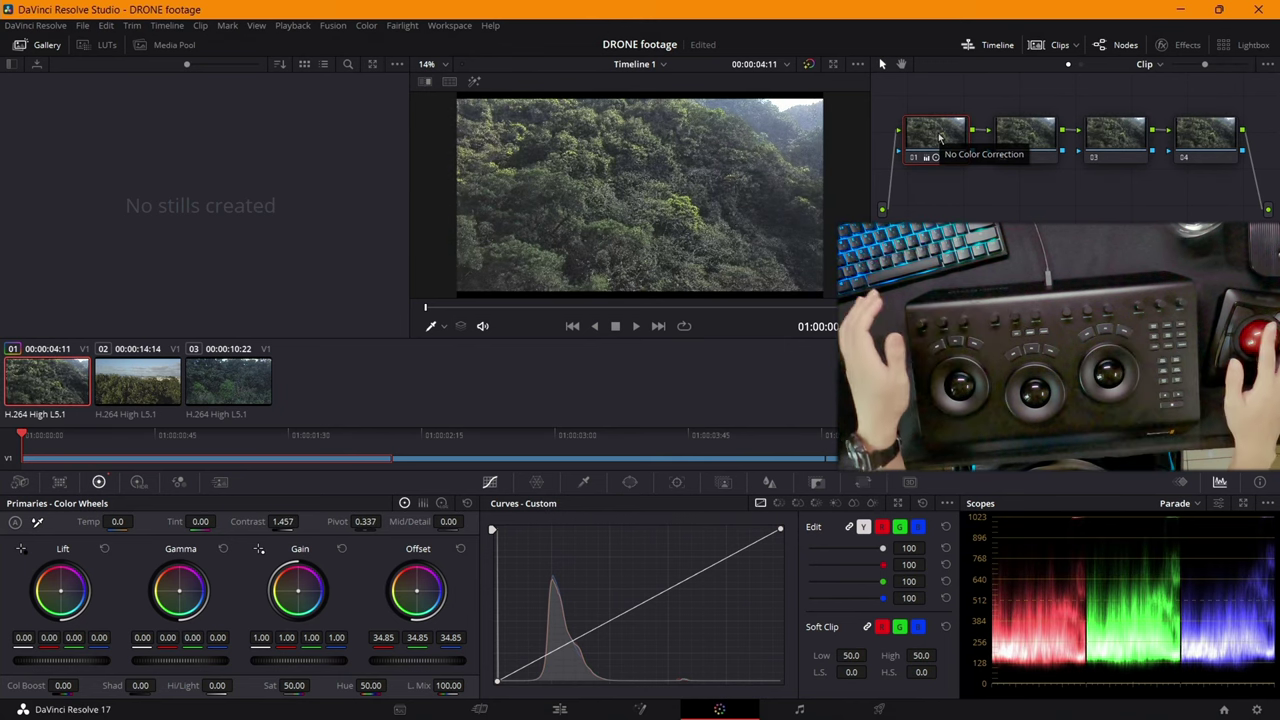
pyautogui.click(1036, 138)
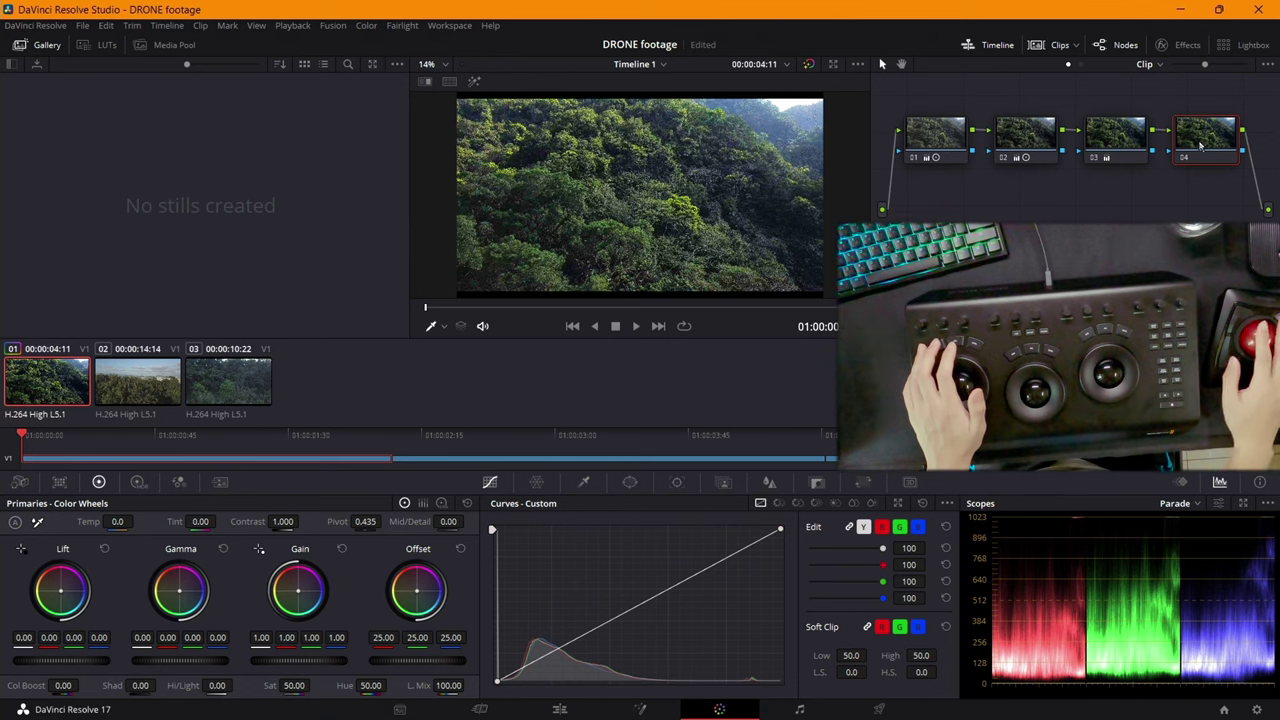
pyautogui.moveTo(1200, 140); pyautogui.dragTo(1207, 136)
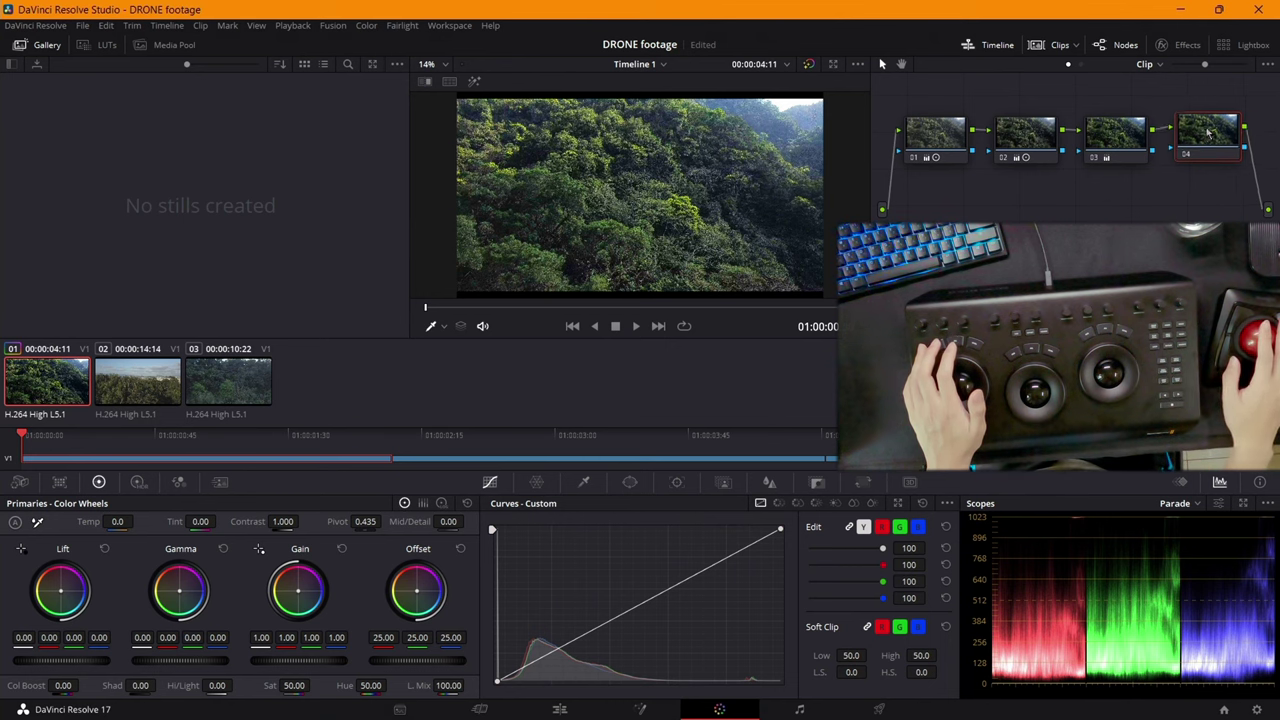
# Give node 04 temporal noise reduction at chroma 25.0, save it as a shared node, and select all clips
pyautogui.click(220, 482)
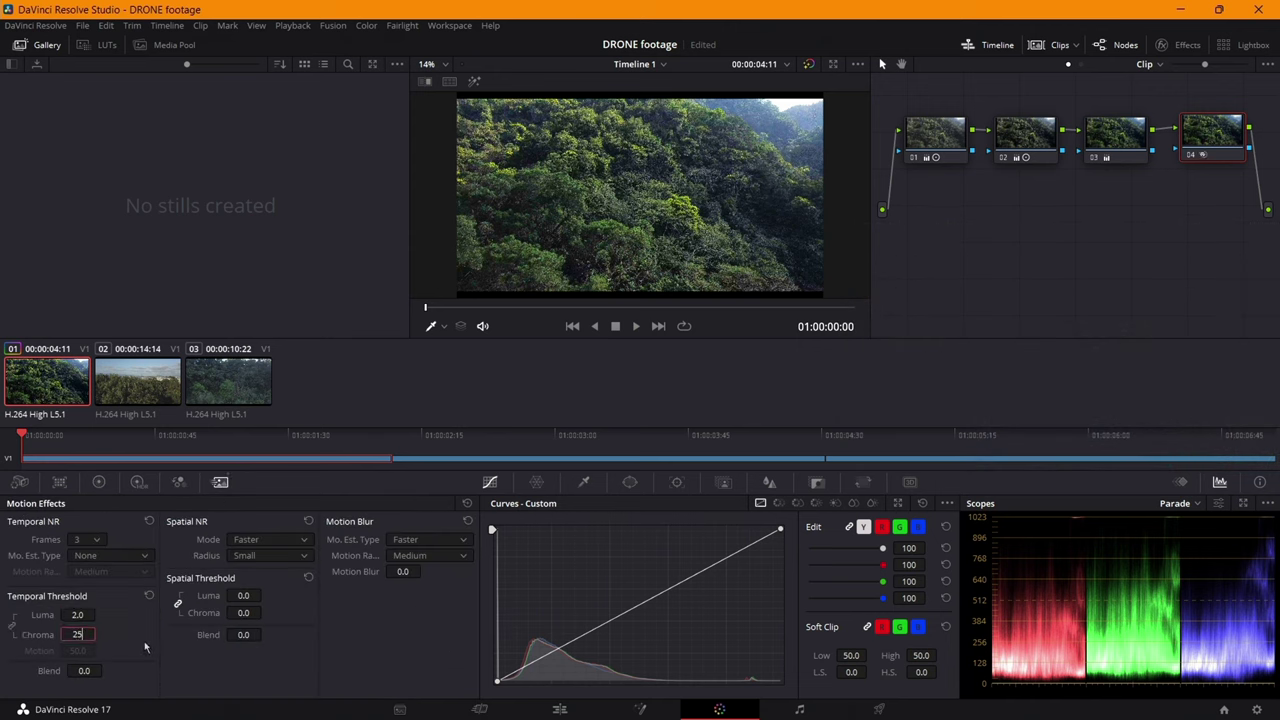
pyautogui.moveTo(1214, 133); pyautogui.dragTo(1212, 137)
pyautogui.rightClick(1212, 137)
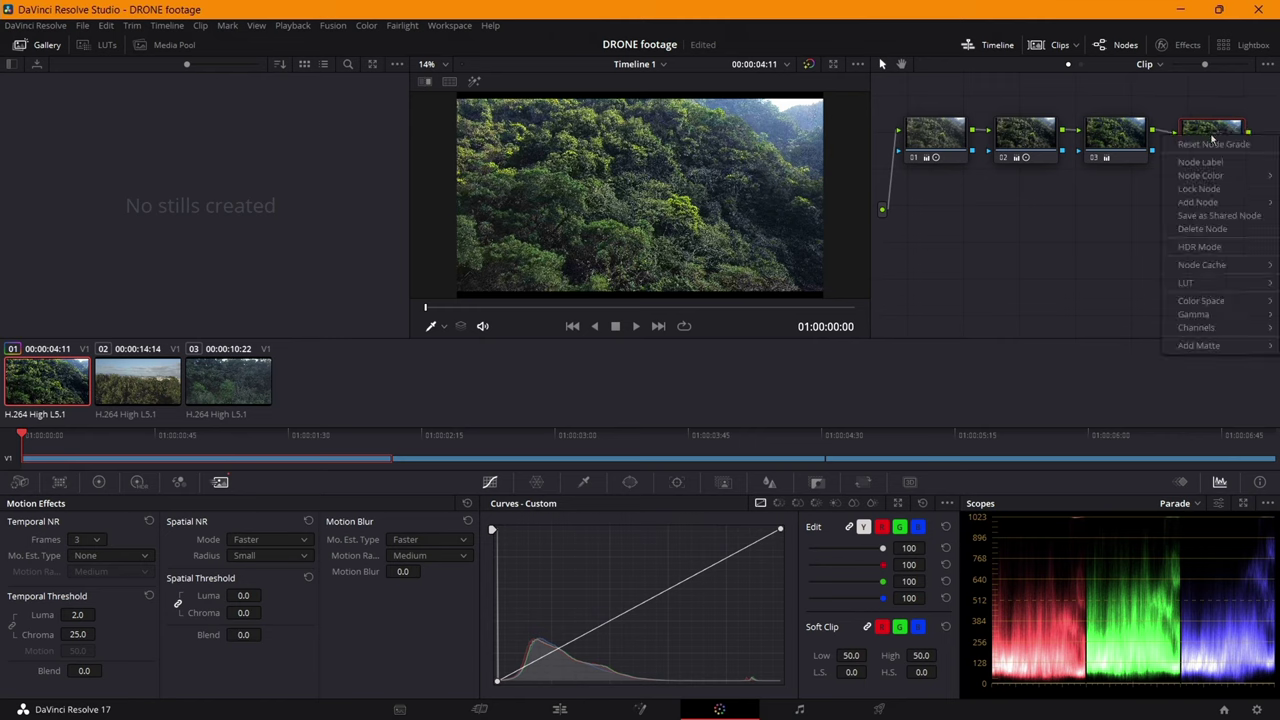
pyautogui.click(1217, 218)
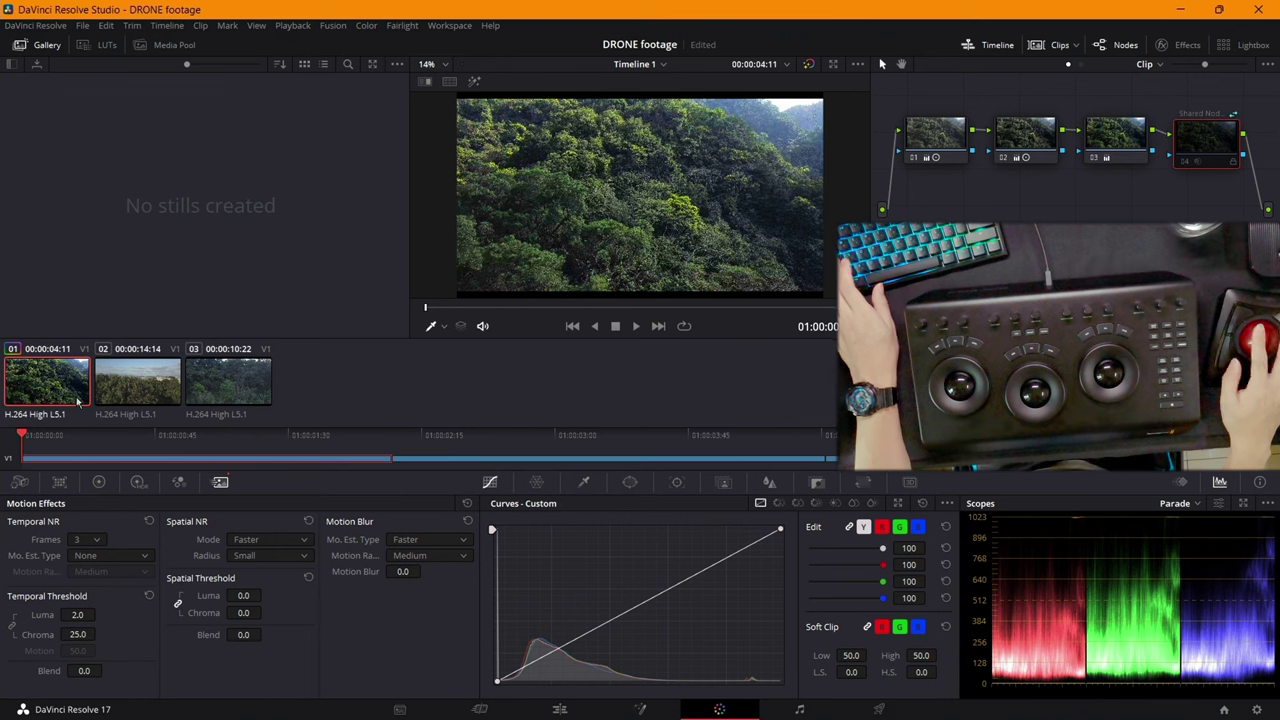
pyautogui.hotkey('ctrl', 'a')
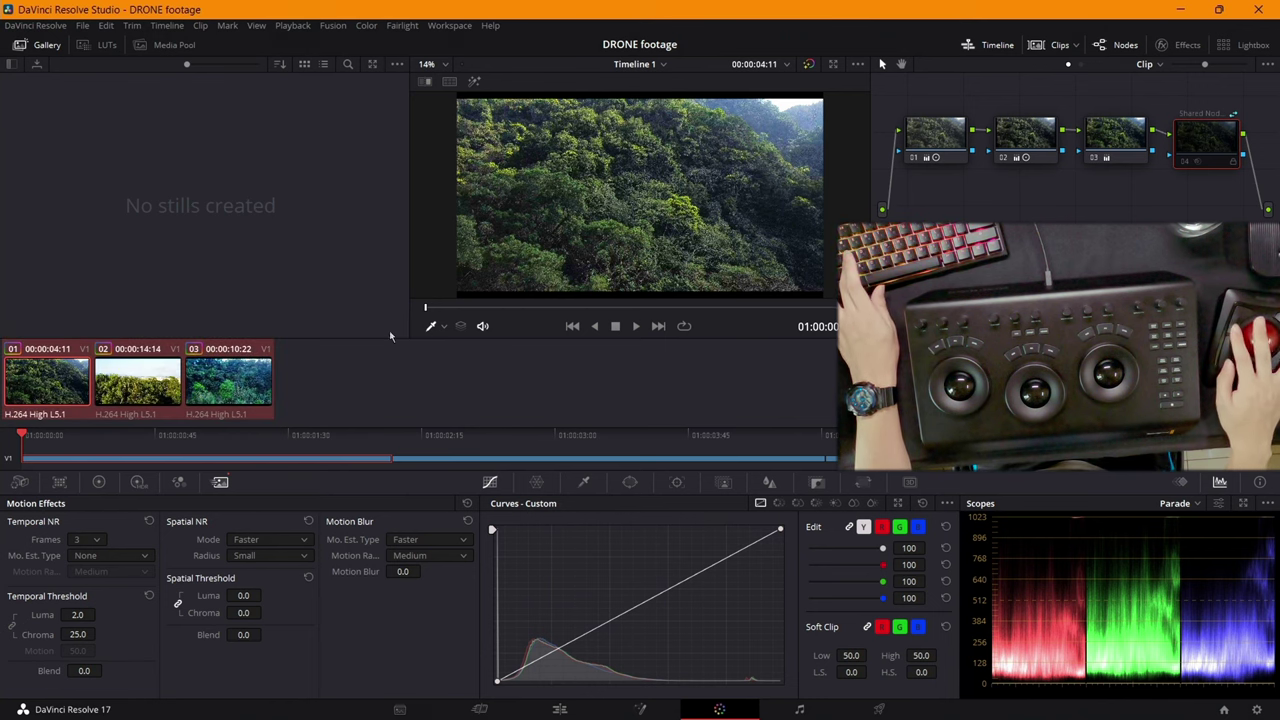
# Step to clip 03 and enable its shared noise-reduction node 04
pyautogui.click(148, 374)
pyautogui.press('Down')
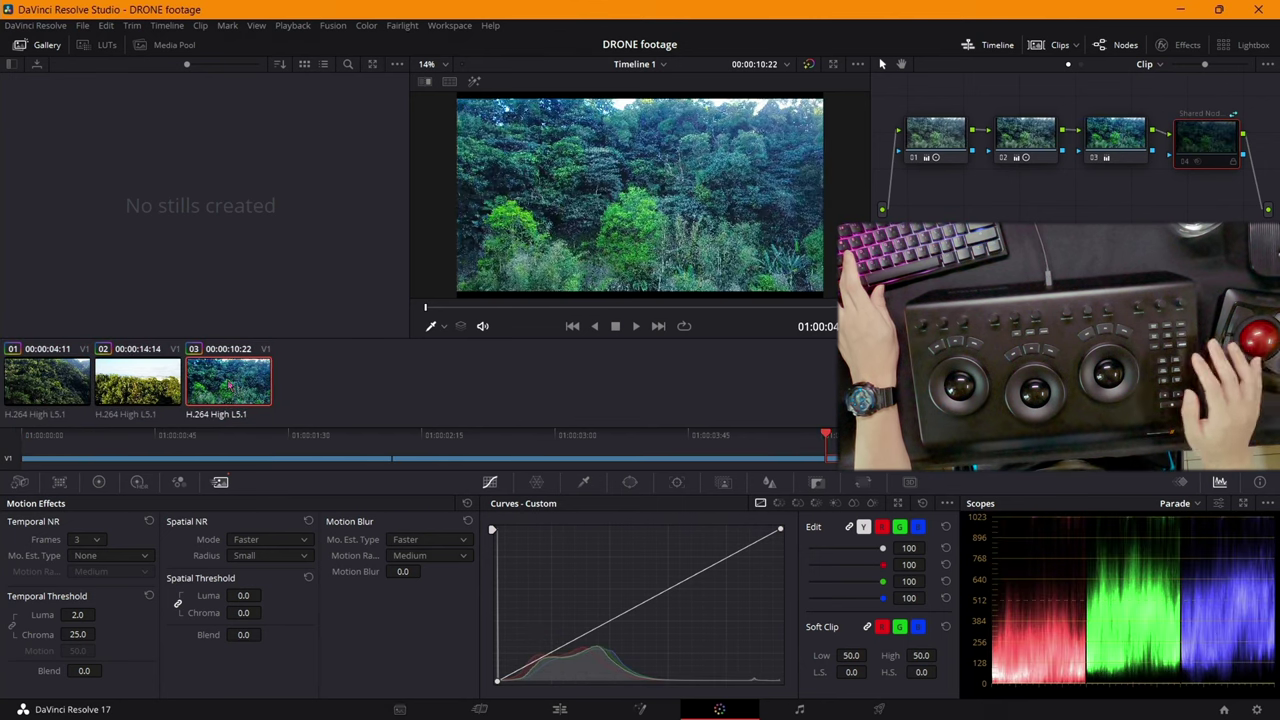
pyautogui.hotkey('ctrl', 'd')
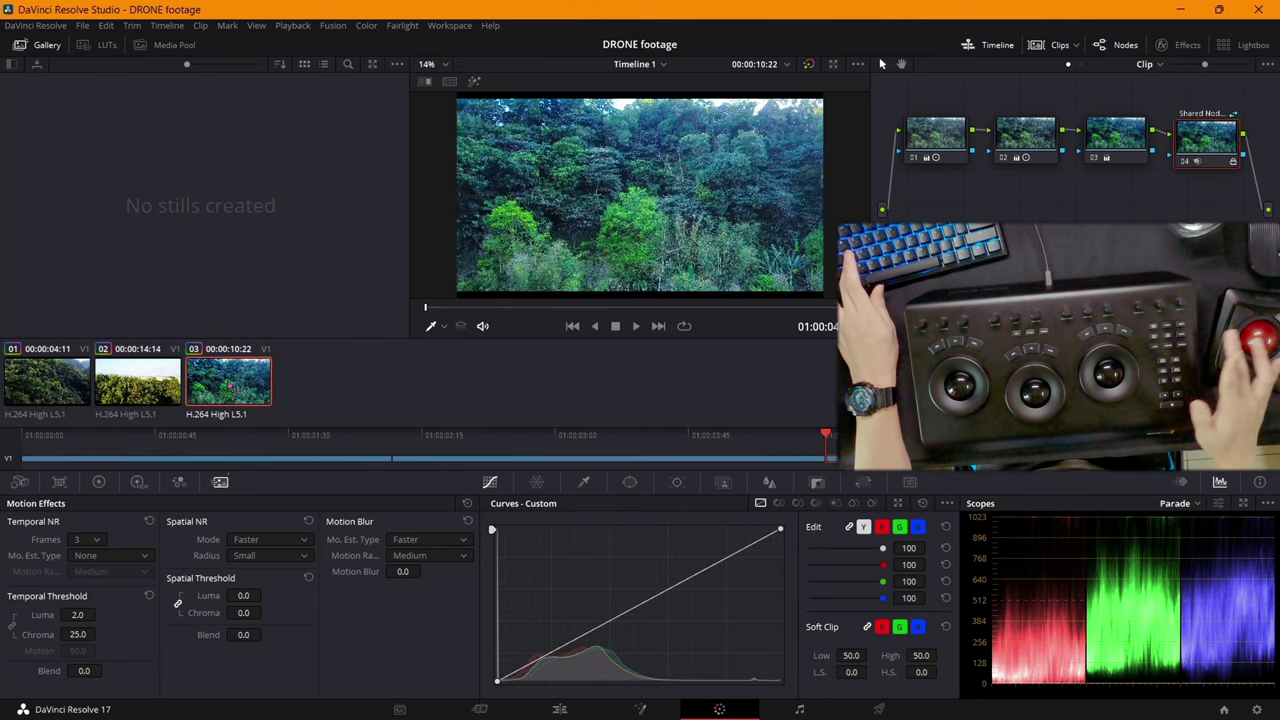
pyautogui.moveTo(1215, 143); pyautogui.dragTo(1221, 140)
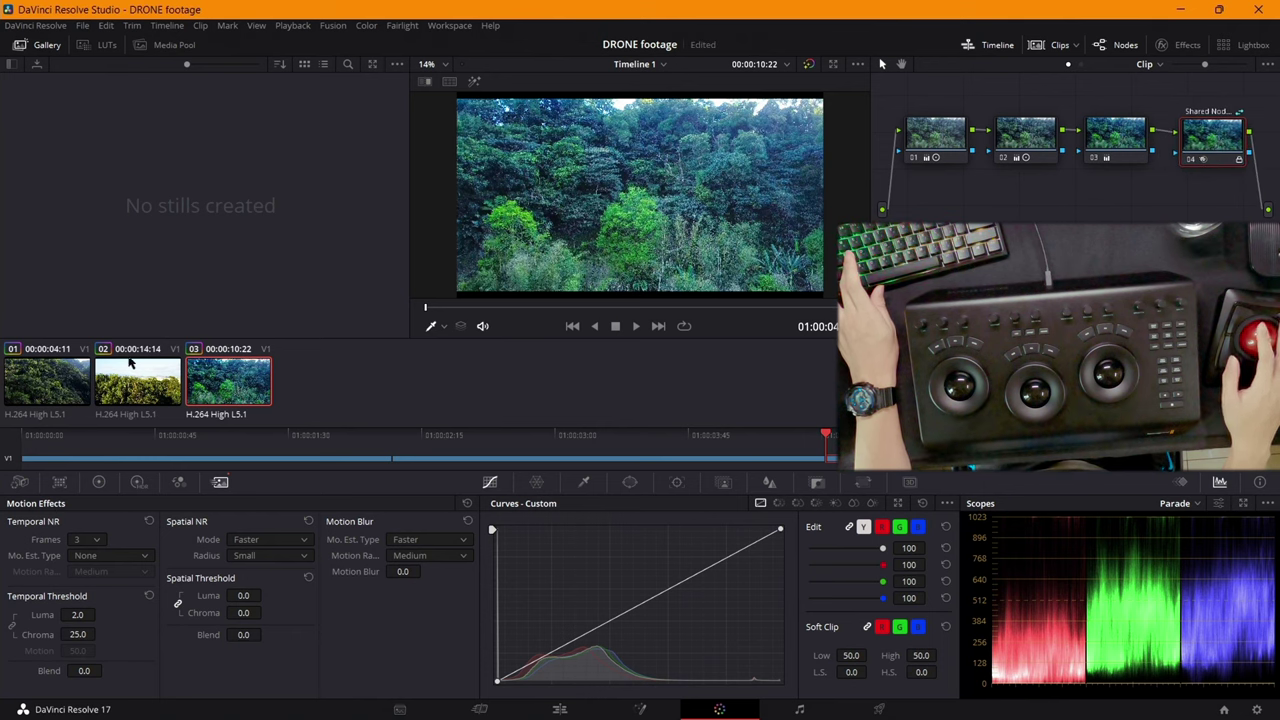
# Return to clip 01 in the enhanced viewer and scrub slightly further into it
pyautogui.click(130, 365)
pyautogui.click(54, 390)
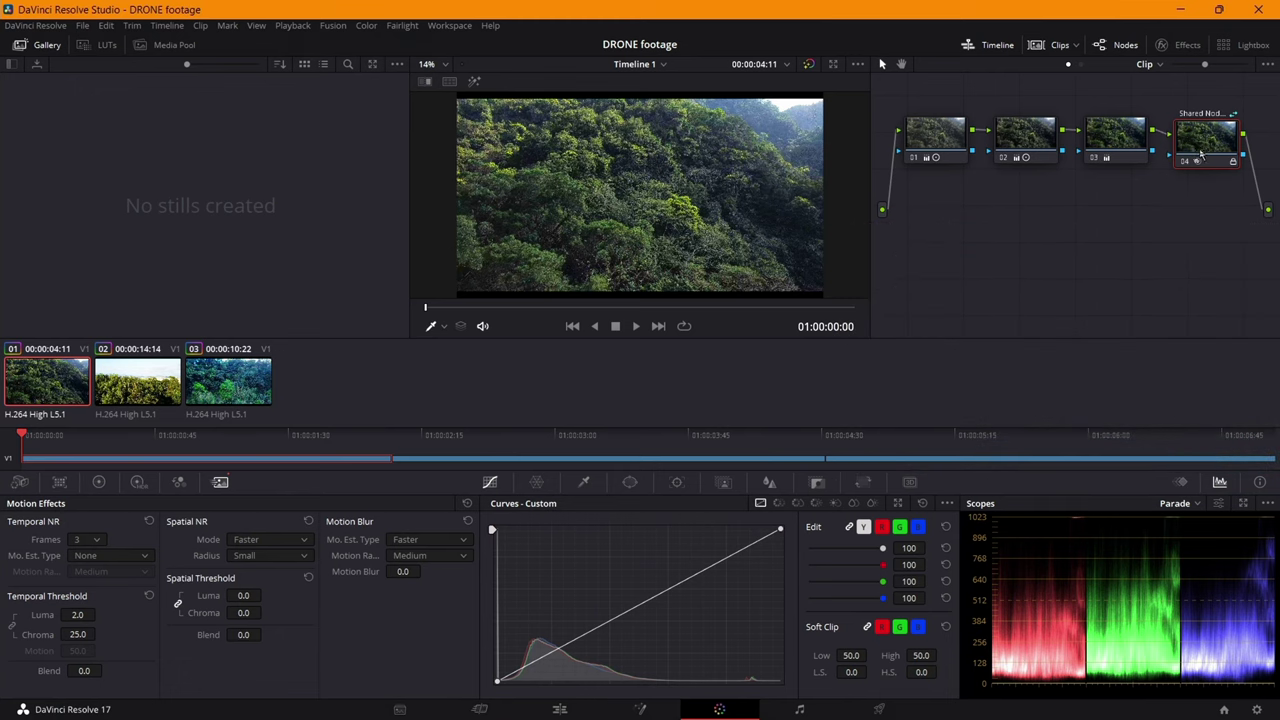
pyautogui.moveTo(1201, 153); pyautogui.dragTo(1234, 148)
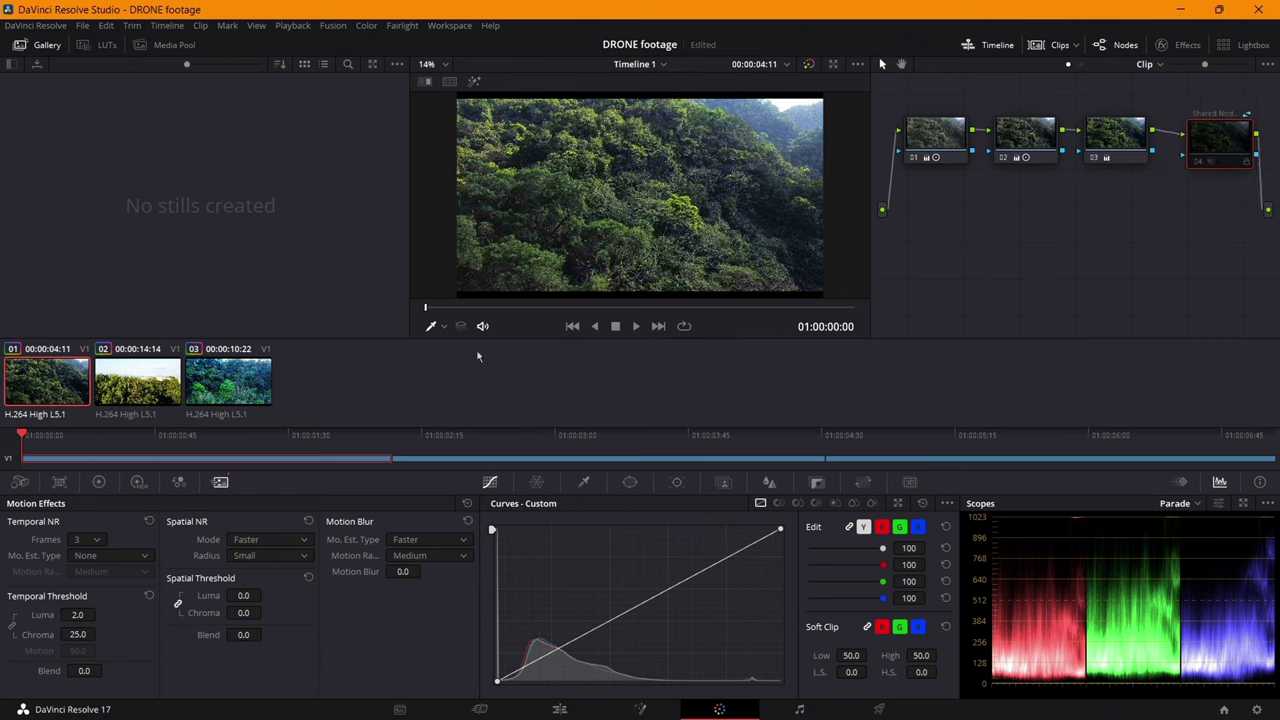
pyautogui.moveTo(462, 314)
pyautogui.mouseDown()
pyautogui.moveTo(713, 305)
pyautogui.moveTo(521, 310)
pyautogui.mouseUp()
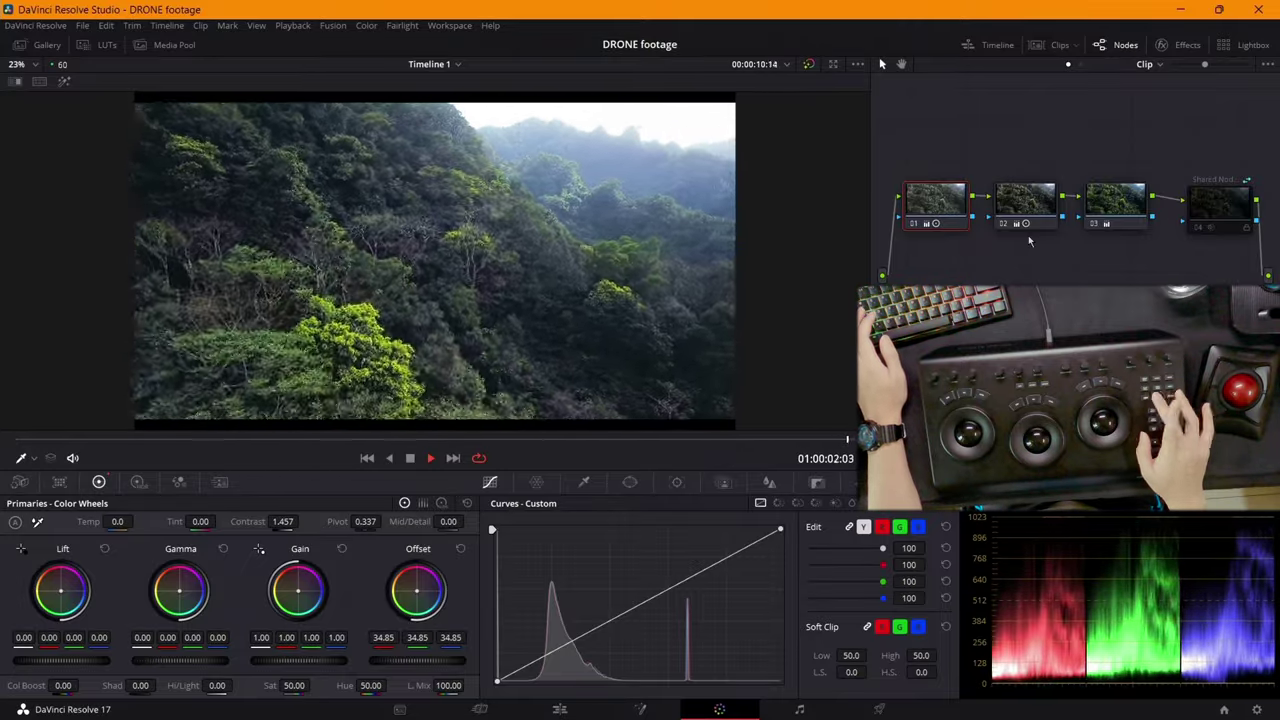
# Compare the grade with bypass, then insert a new serial node 04 before the shared node, now 05
pyautogui.hotkey('shift', 'd')
pyautogui.hotkey('shift', 'd')
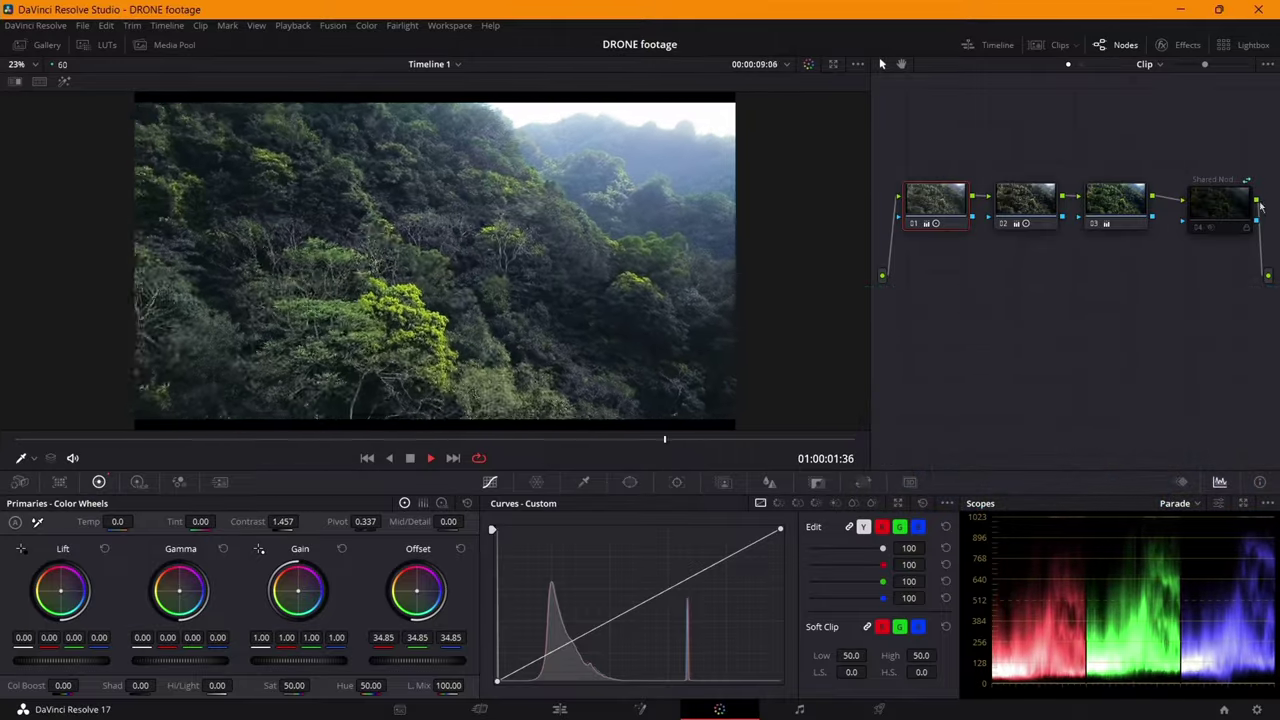
pyautogui.click(1221, 205)
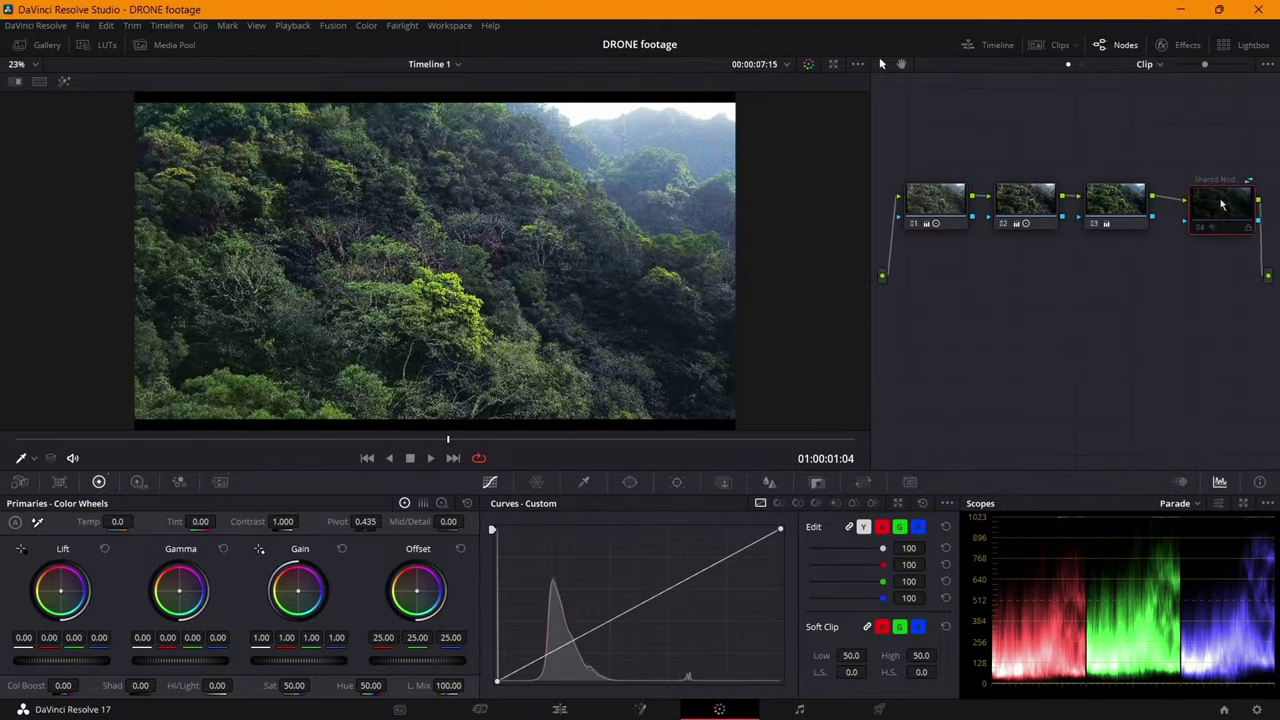
pyautogui.moveTo(1221, 205); pyautogui.dragTo(1253, 193)
pyautogui.hotkey('alt', 's')
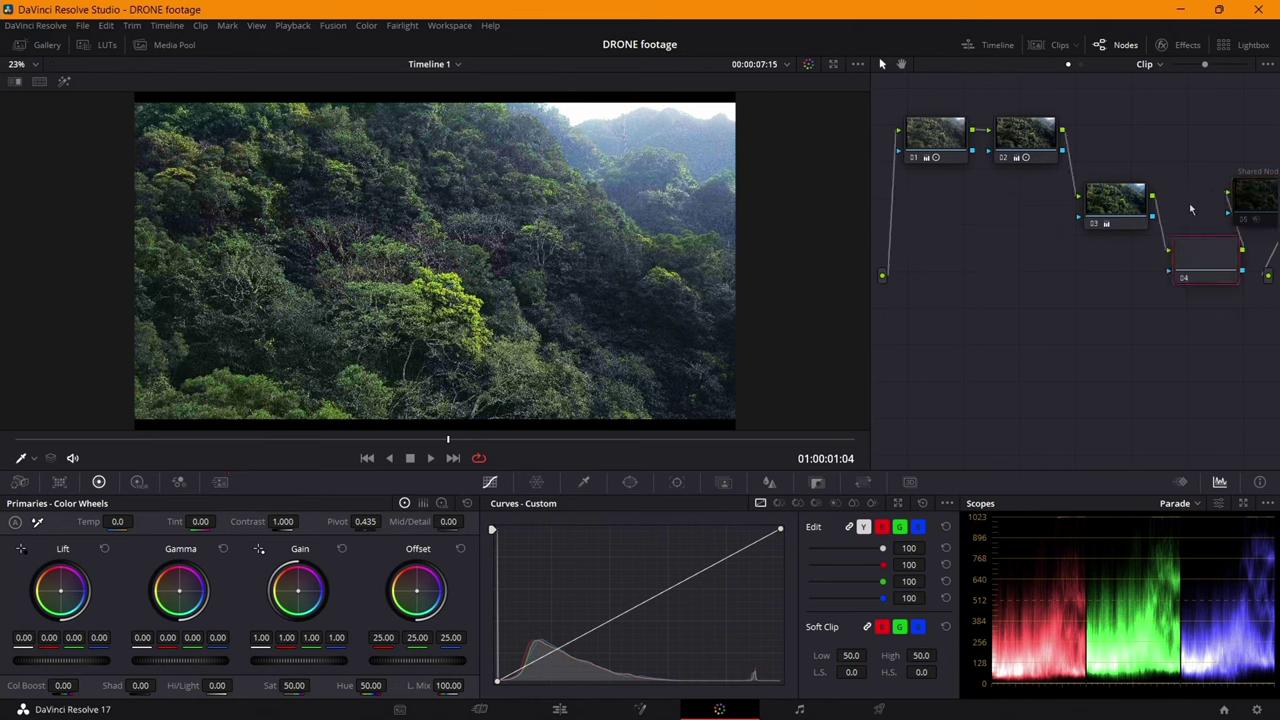
pyautogui.moveTo(1122, 210); pyautogui.dragTo(1089, 195)
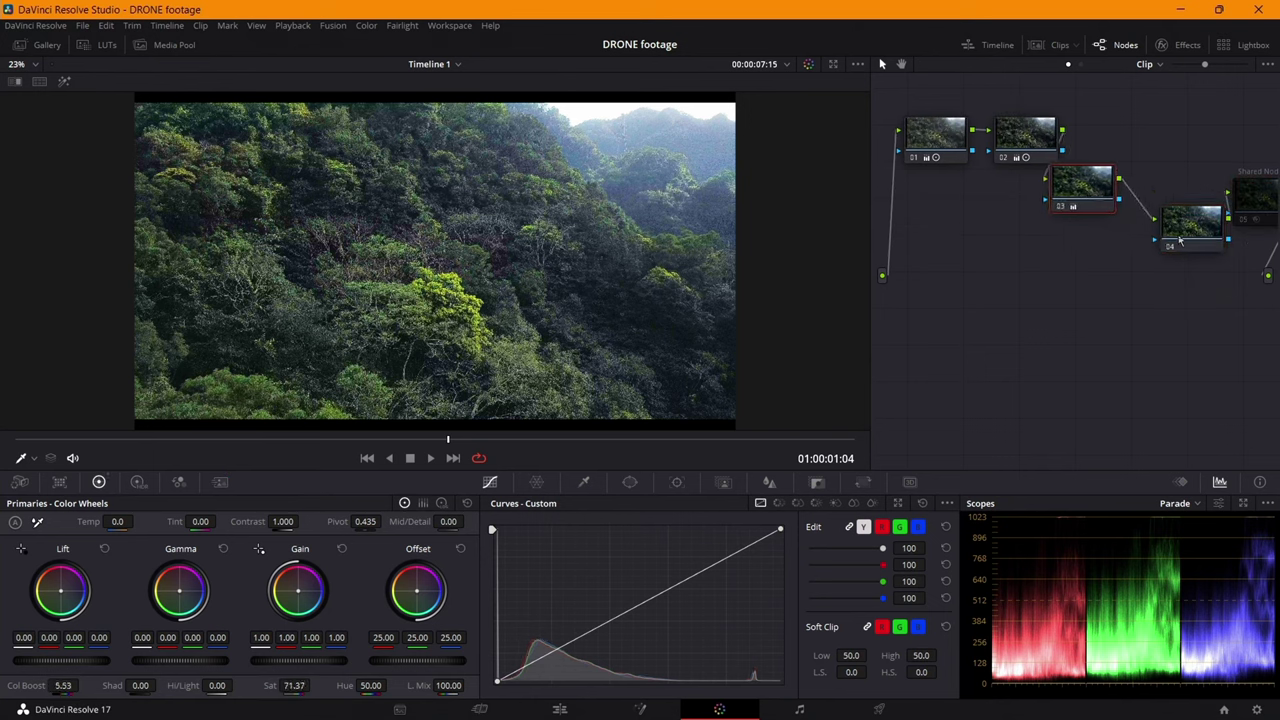
pyautogui.moveTo(1195, 236); pyautogui.dragTo(1178, 205)
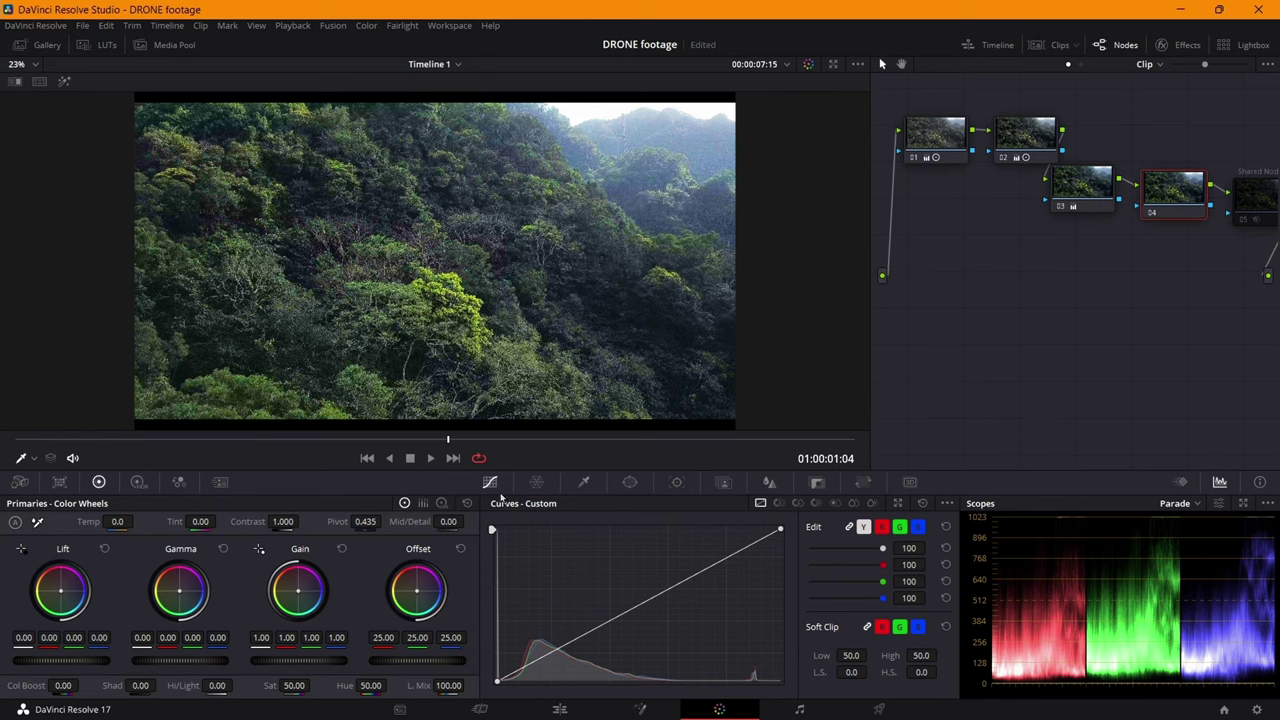
# Shape node 04's Hue vs Sat curve: lower greens, boost cyans and pull down blues
pyautogui.click(797, 503)
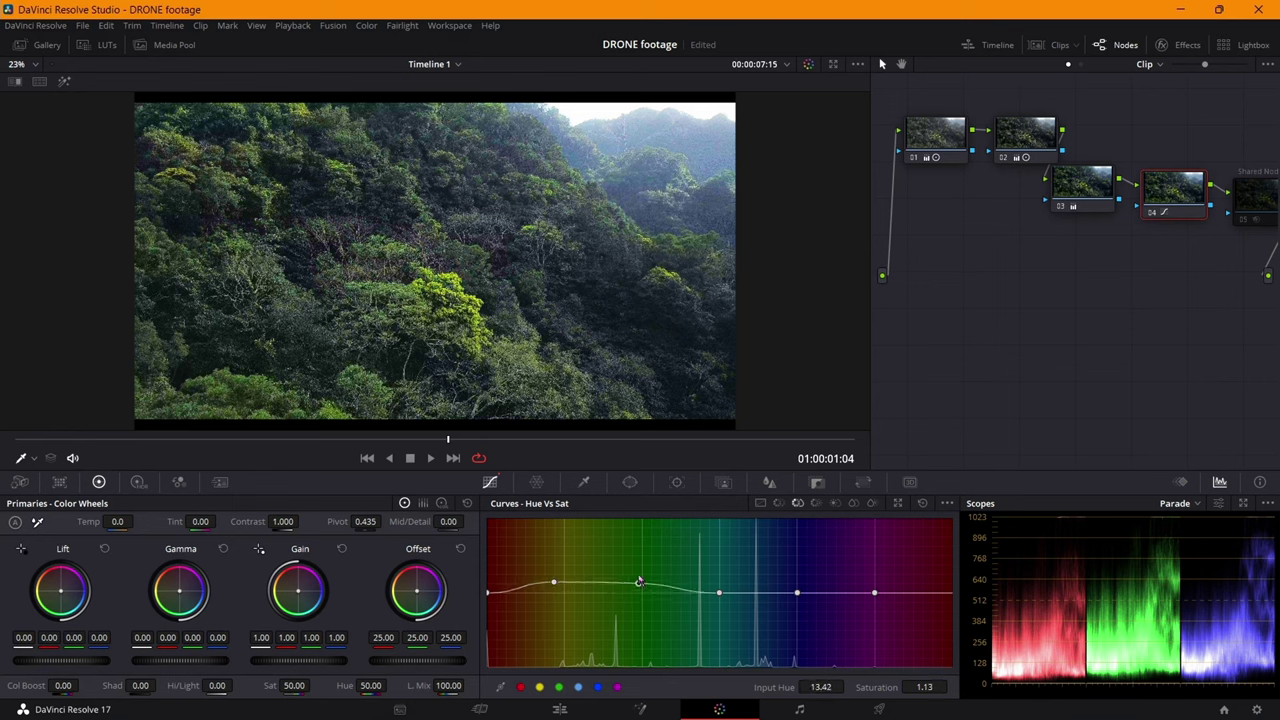
pyautogui.moveTo(639, 581); pyautogui.dragTo(622, 605)
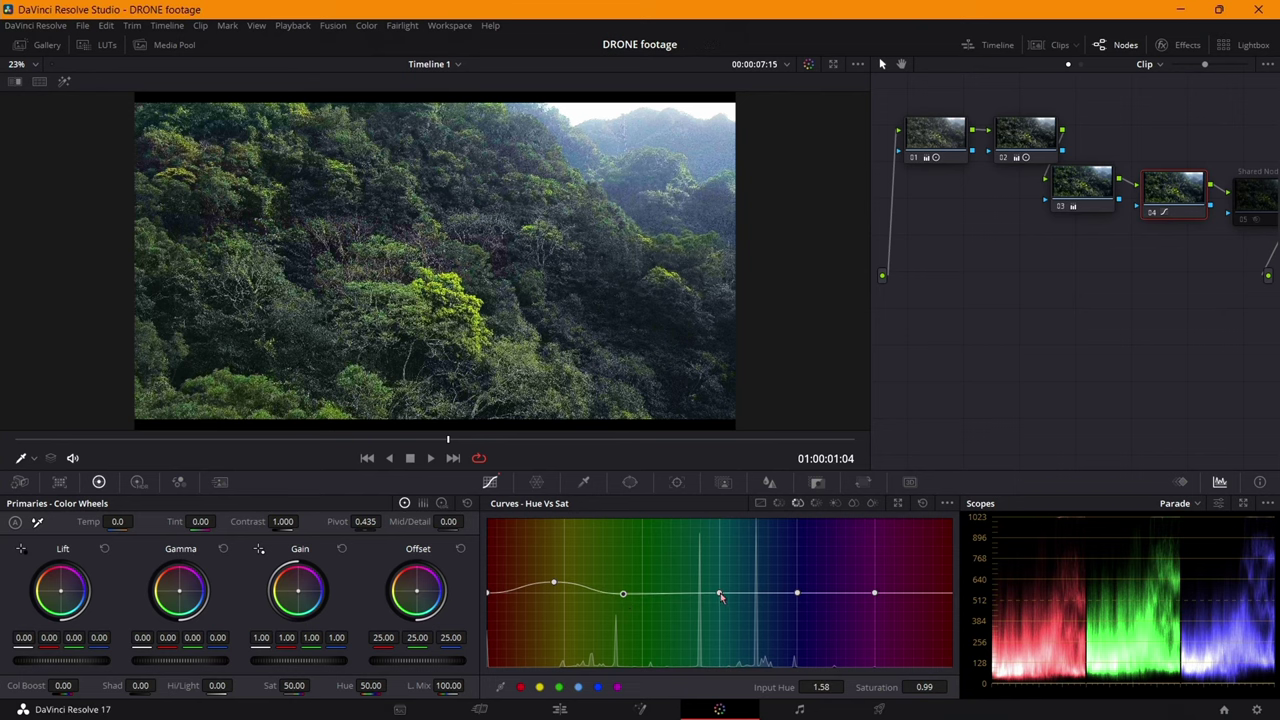
pyautogui.moveTo(727, 601); pyautogui.dragTo(743, 551)
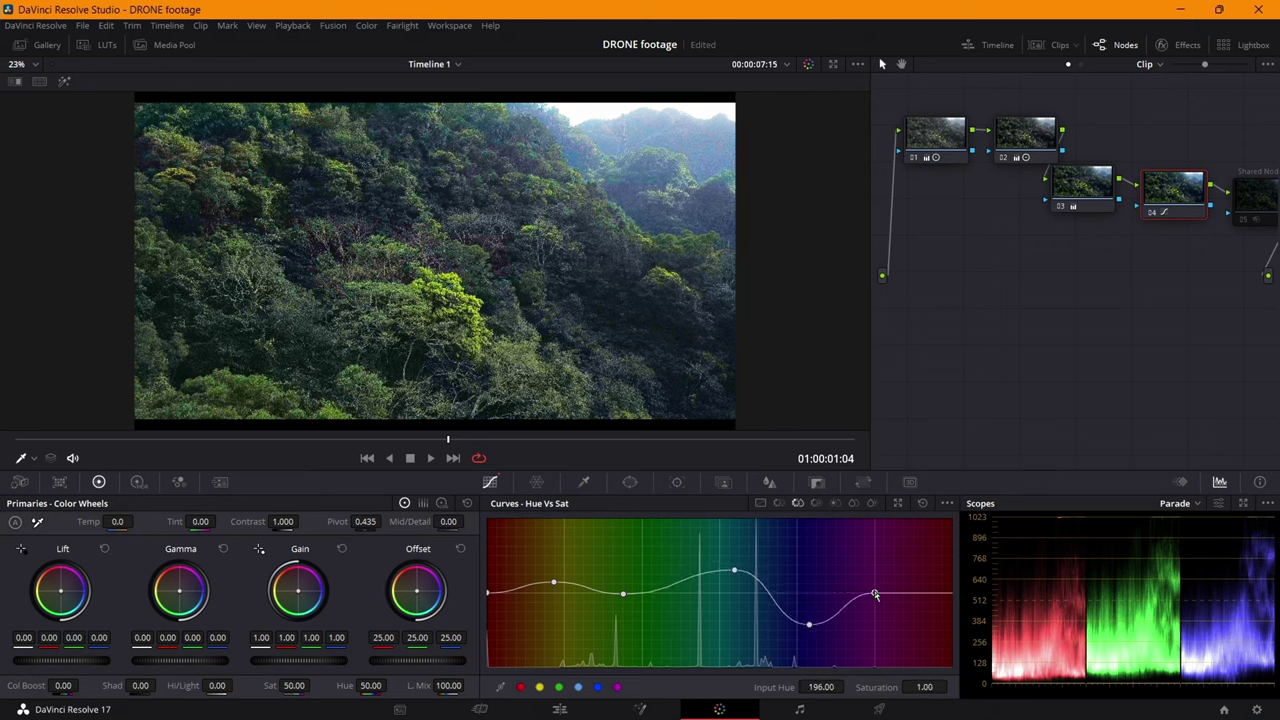
pyautogui.moveTo(875, 594); pyautogui.dragTo(886, 610)
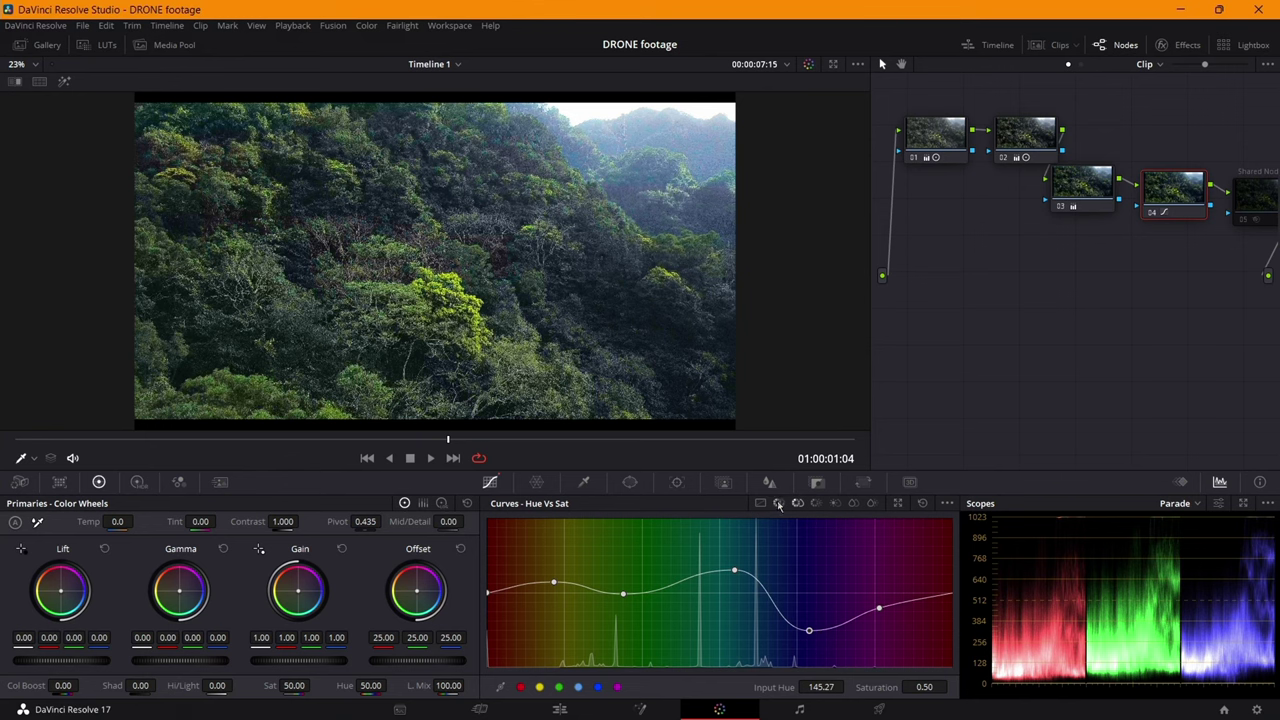
pyautogui.click(779, 504)
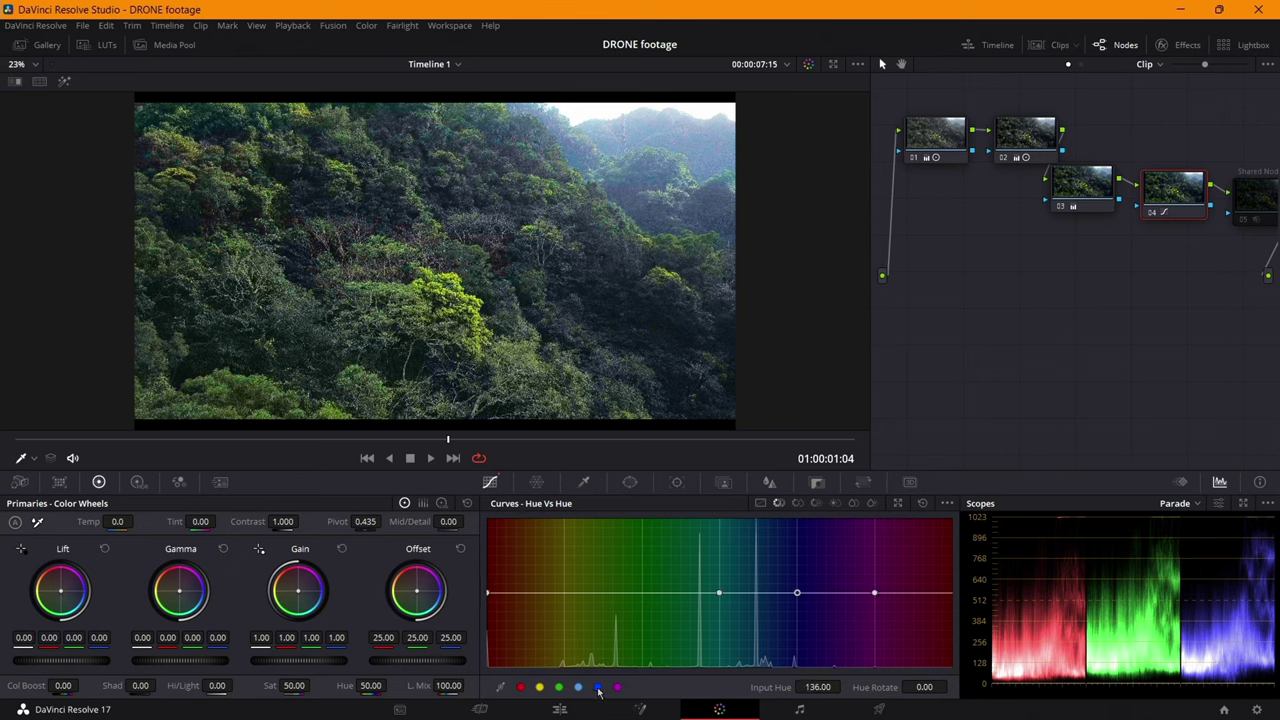
# On node 04's Hue vs Hue curve, add a yellow point, neutralise blues, and gently bump greens
pyautogui.click(539, 687)
pyautogui.moveTo(797, 594); pyautogui.dragTo(804, 588)
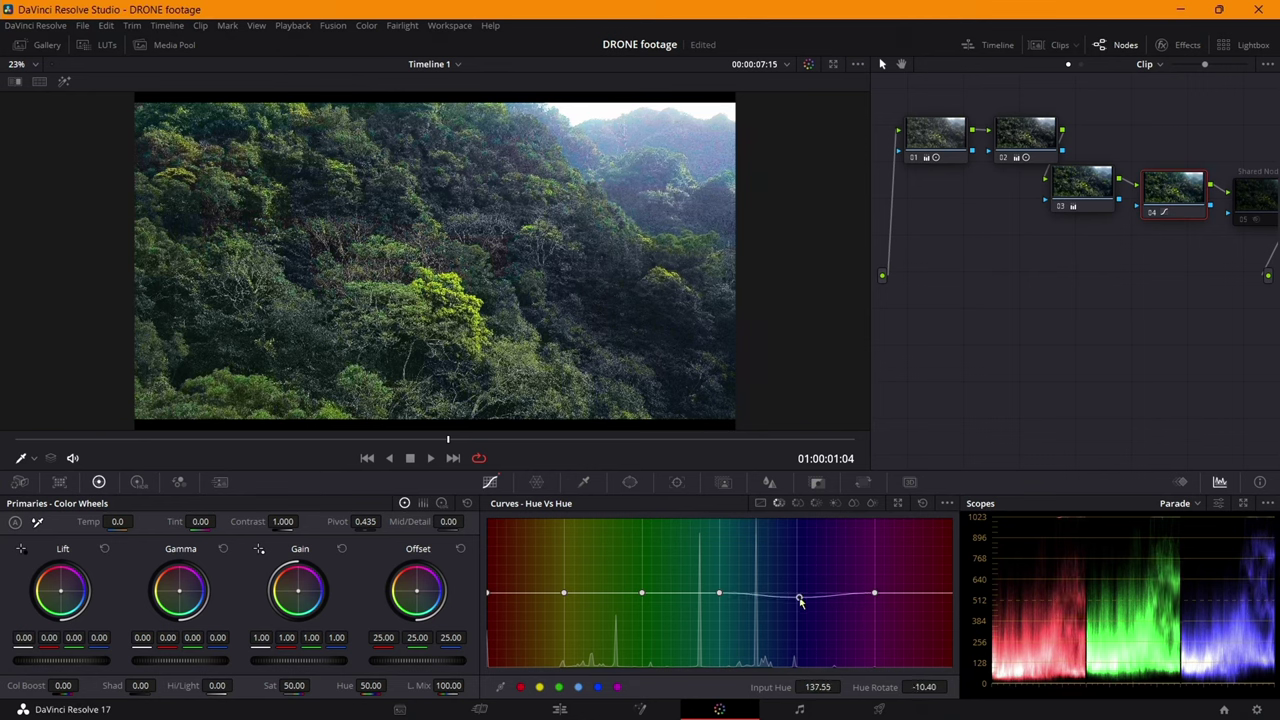
pyautogui.moveTo(805, 611); pyautogui.dragTo(809, 595)
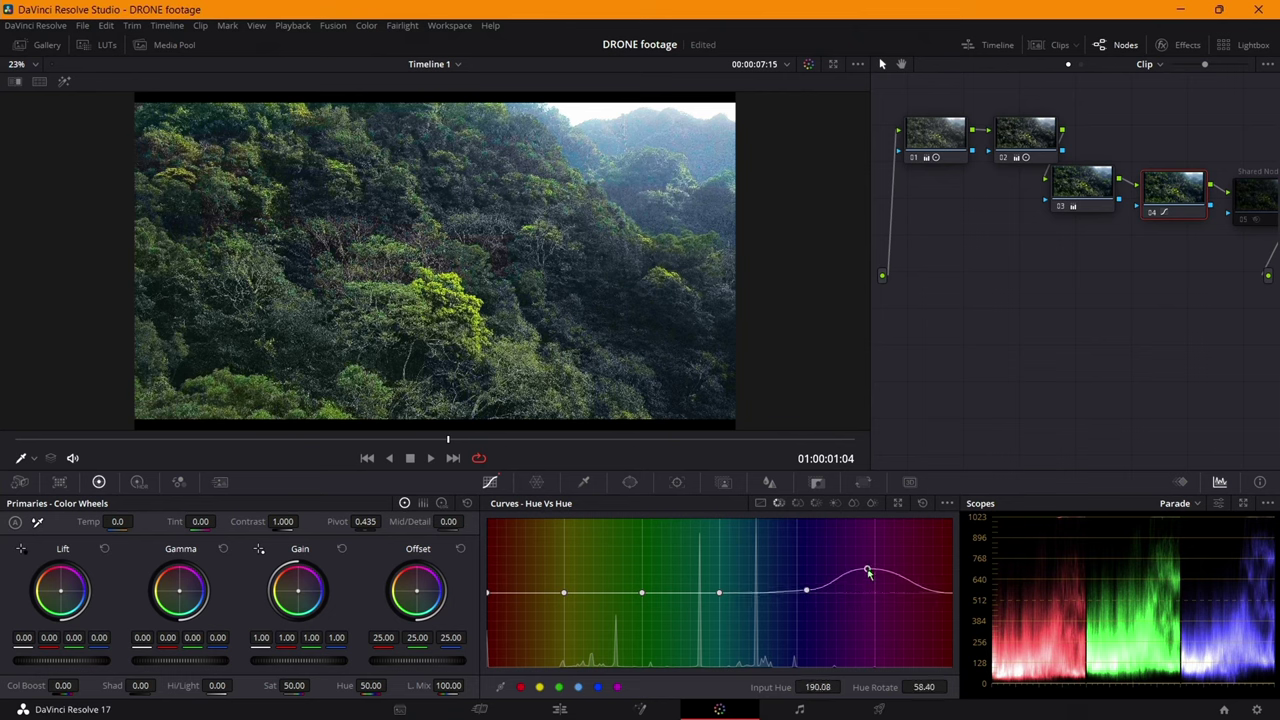
pyautogui.moveTo(635, 620); pyautogui.dragTo(645, 648)
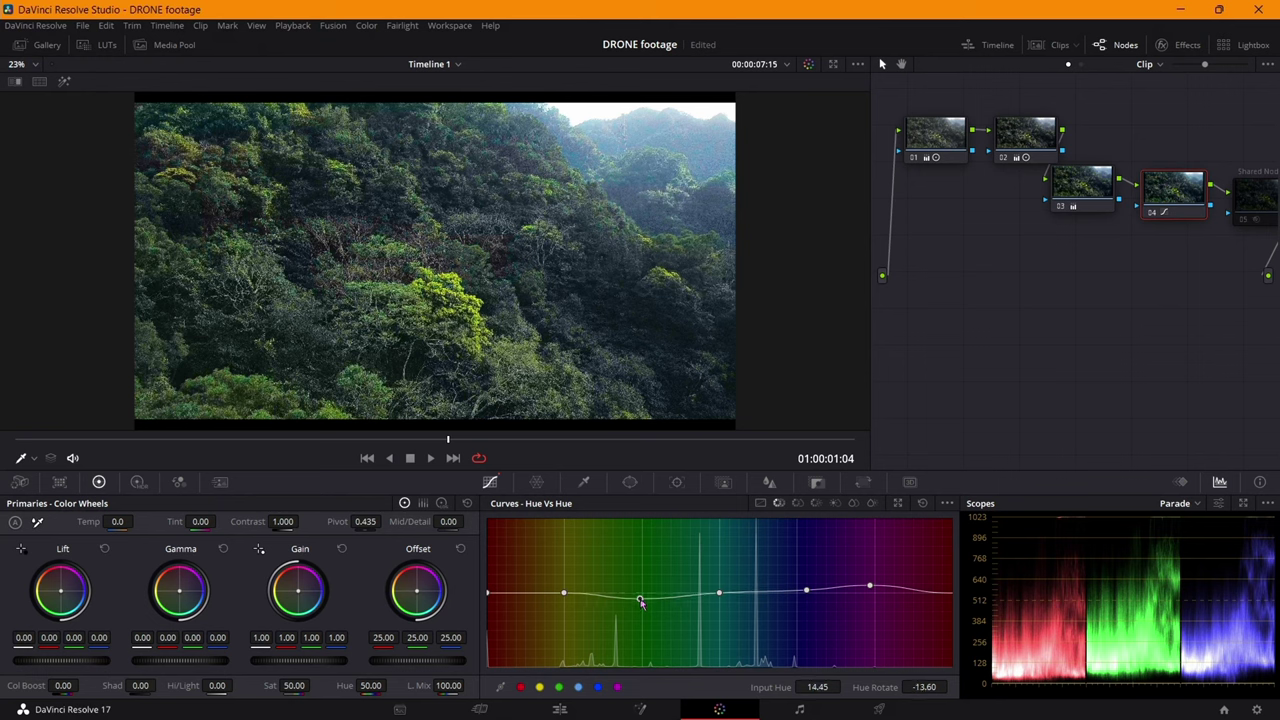
pyautogui.moveTo(637, 617); pyautogui.dragTo(642, 581)
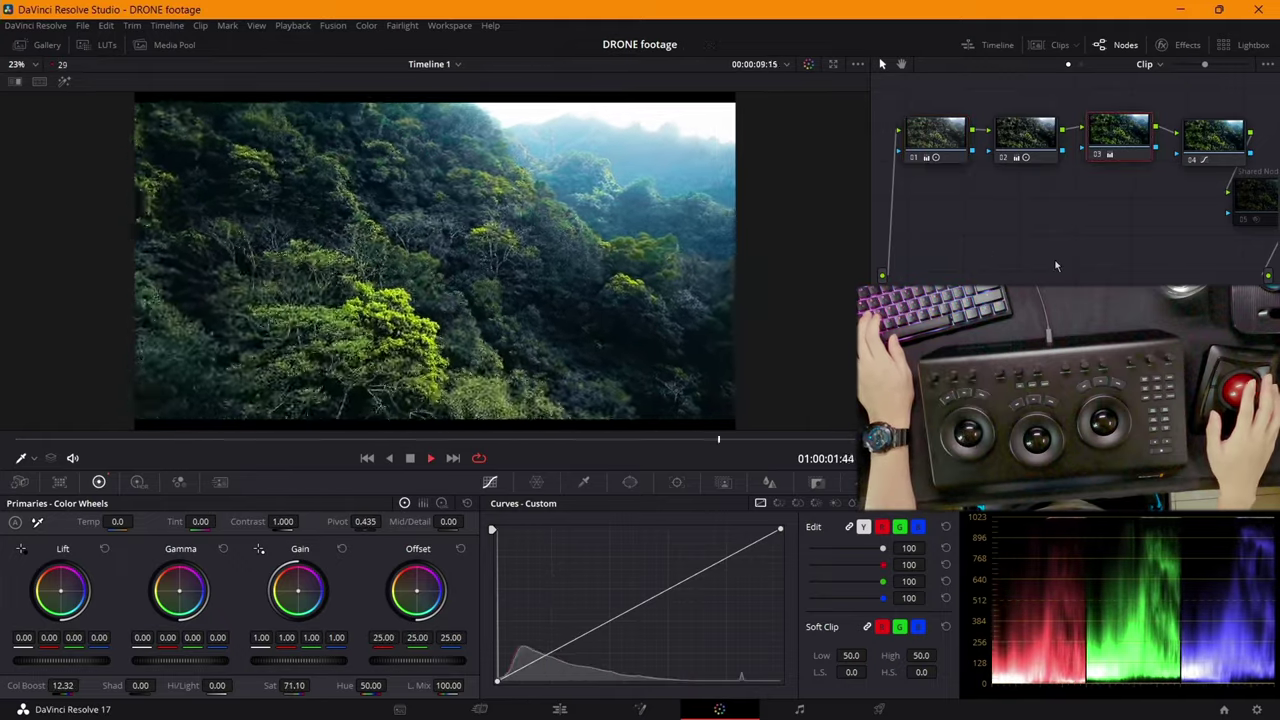
pyautogui.hotkey('shift', 'd')
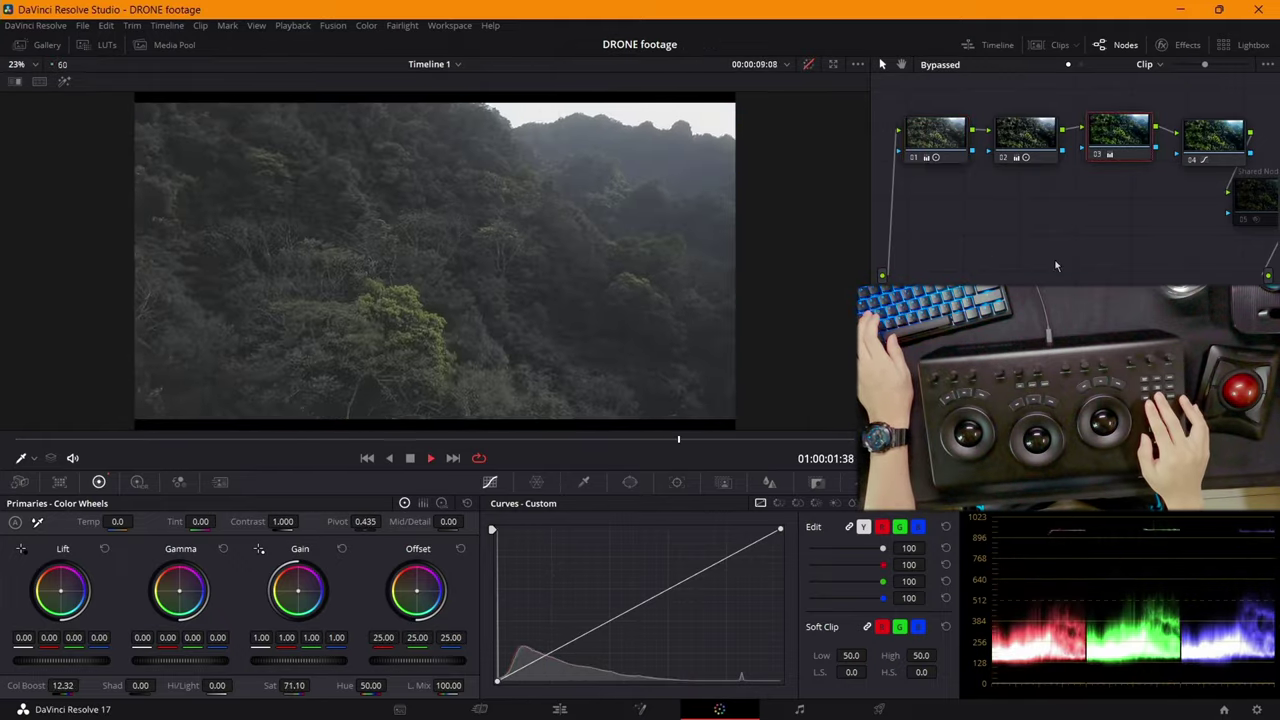
pyautogui.hotkey('shift', 'd')
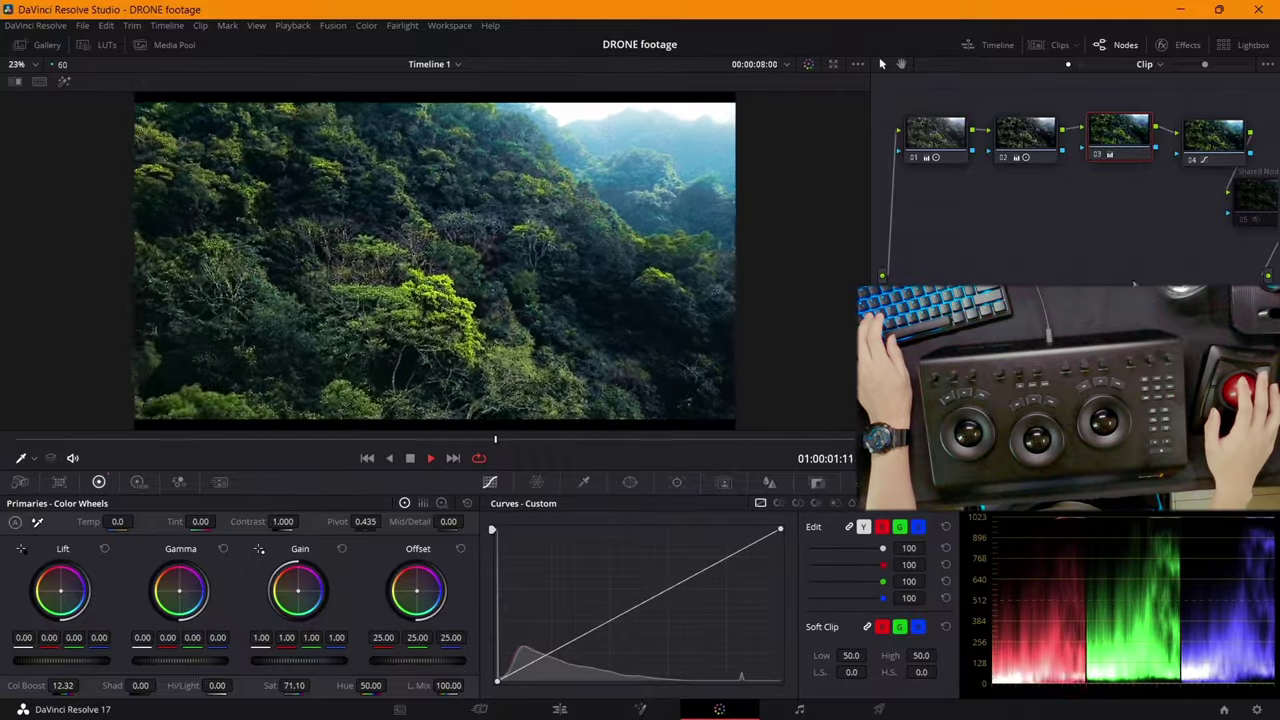
pyautogui.press('space')
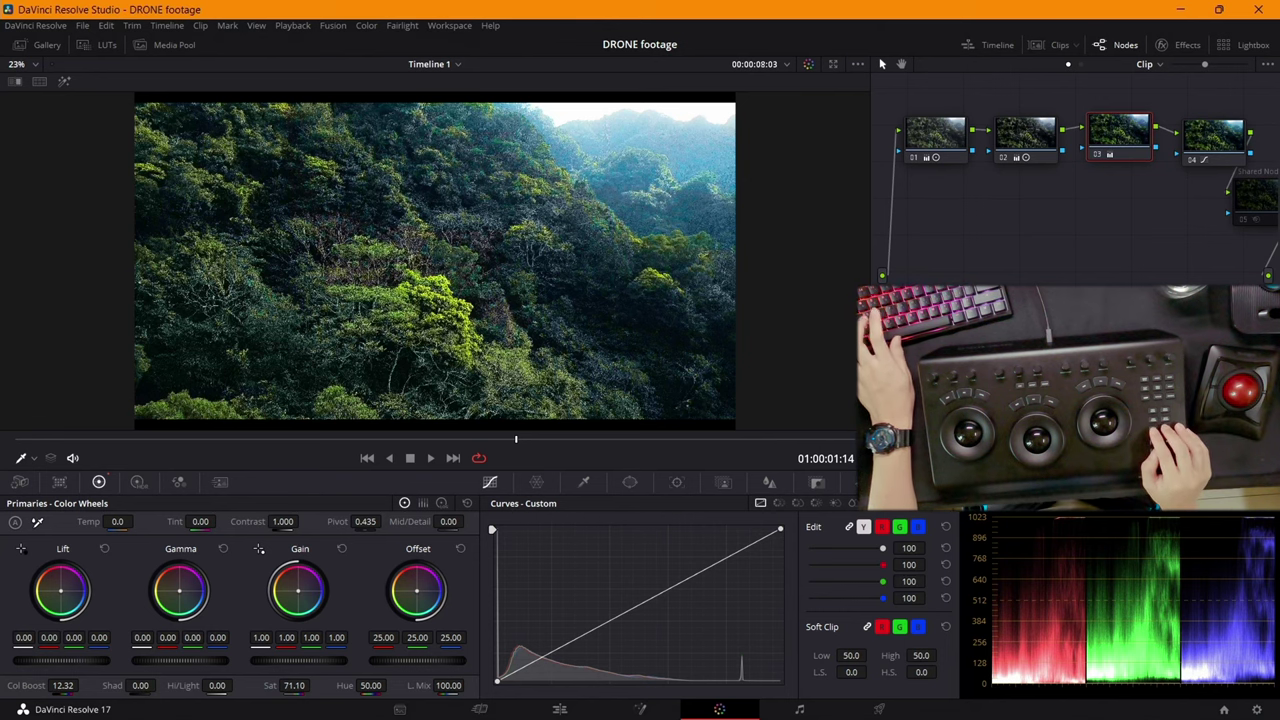
# Show the clip thumbnail strip, check node 04, and select all three clips
pyautogui.hotkey('ctrl', 'shift', 'w')
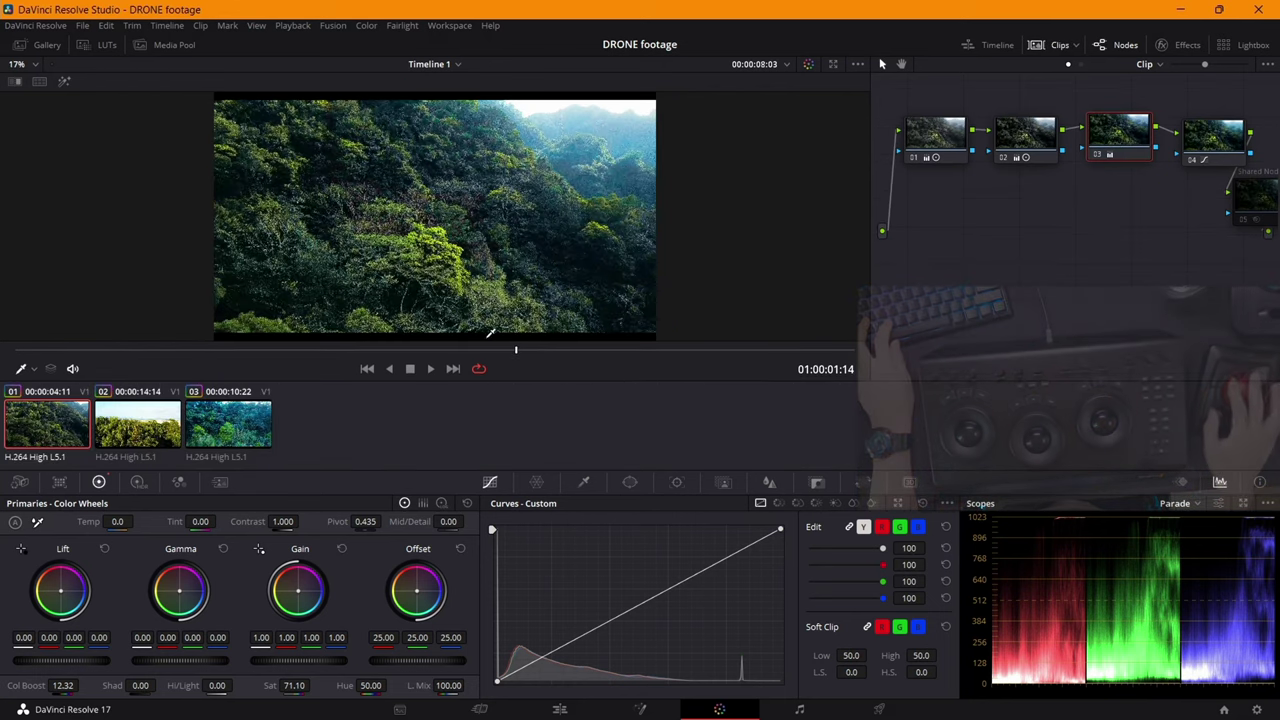
pyautogui.moveTo(1212, 134); pyautogui.dragTo(1207, 125)
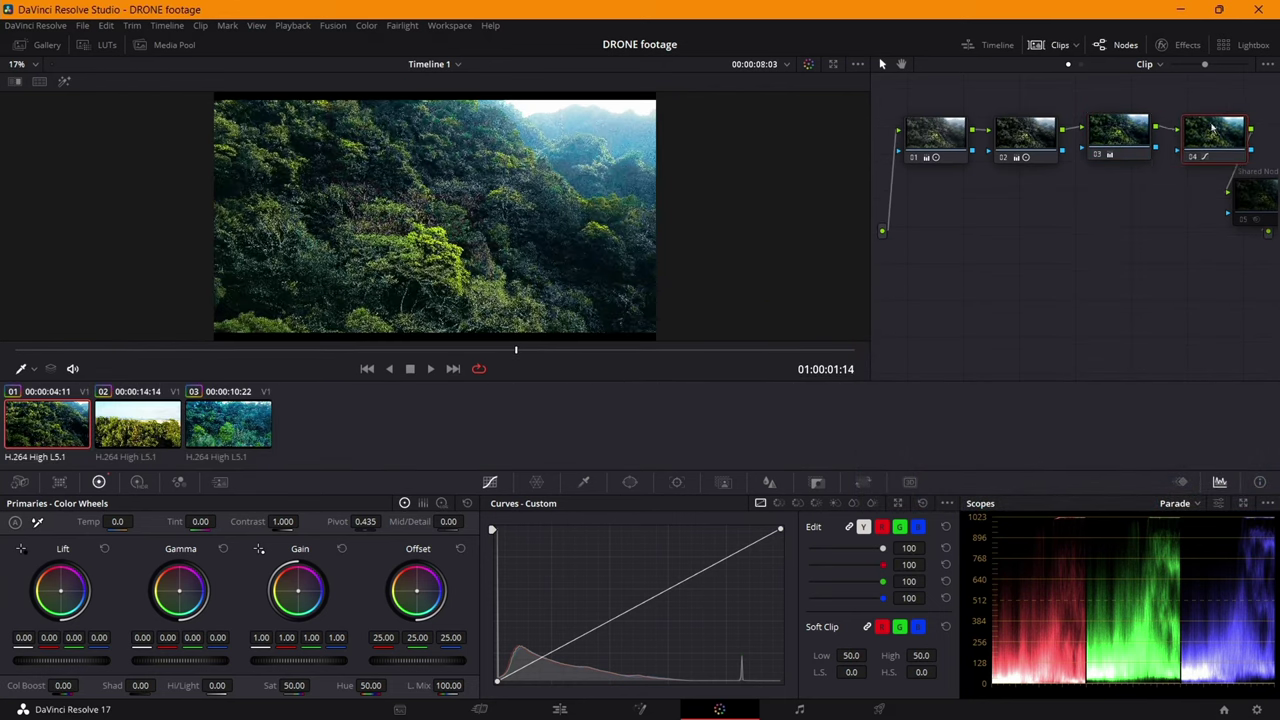
pyautogui.hotkey('ctrl', 'a')
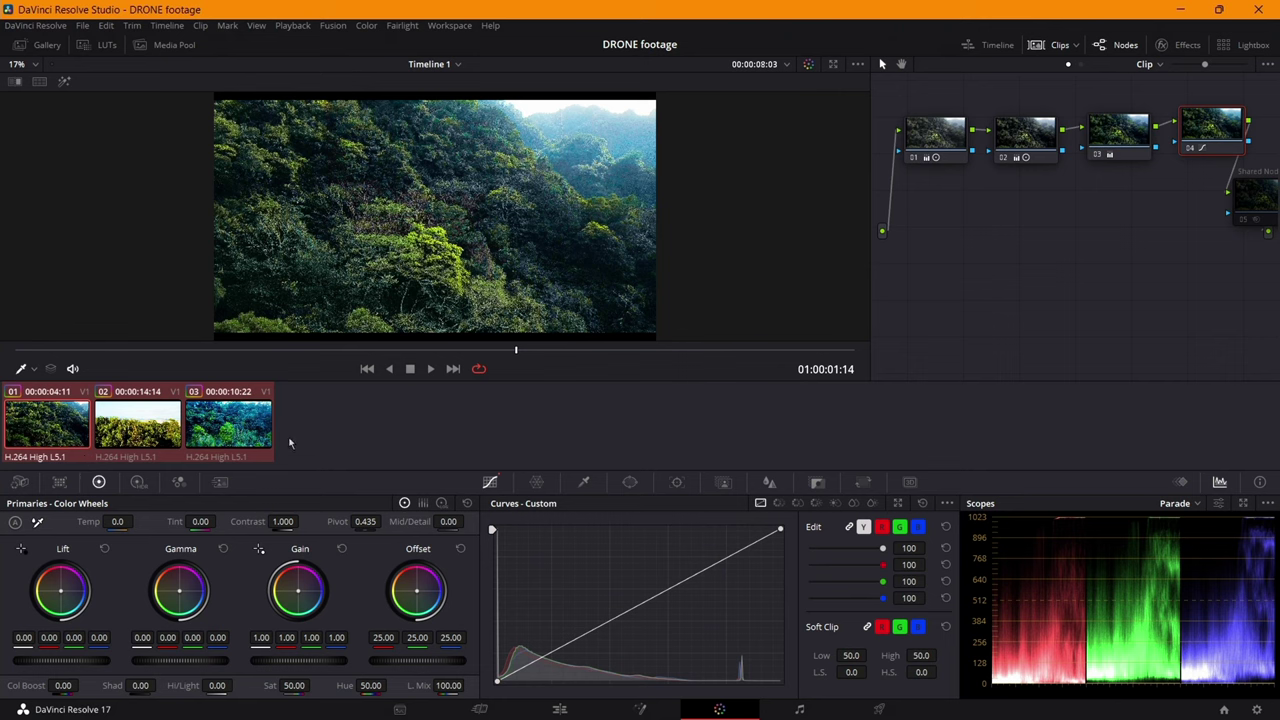
# Step through the nodes starting from node 01, then load clip 02, the city shot
pyautogui.click(915, 140)
pyautogui.hotkey('shift', "'")
pyautogui.hotkey('shift', "'")
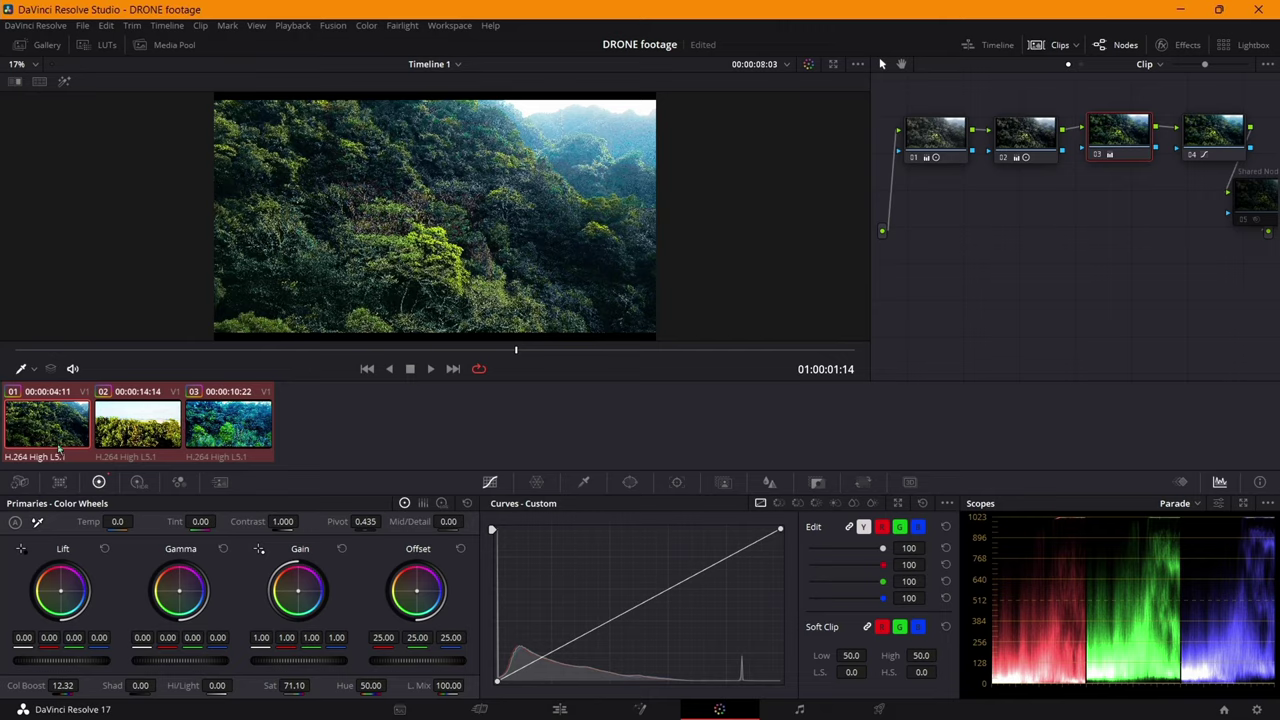
pyautogui.click(138, 432)
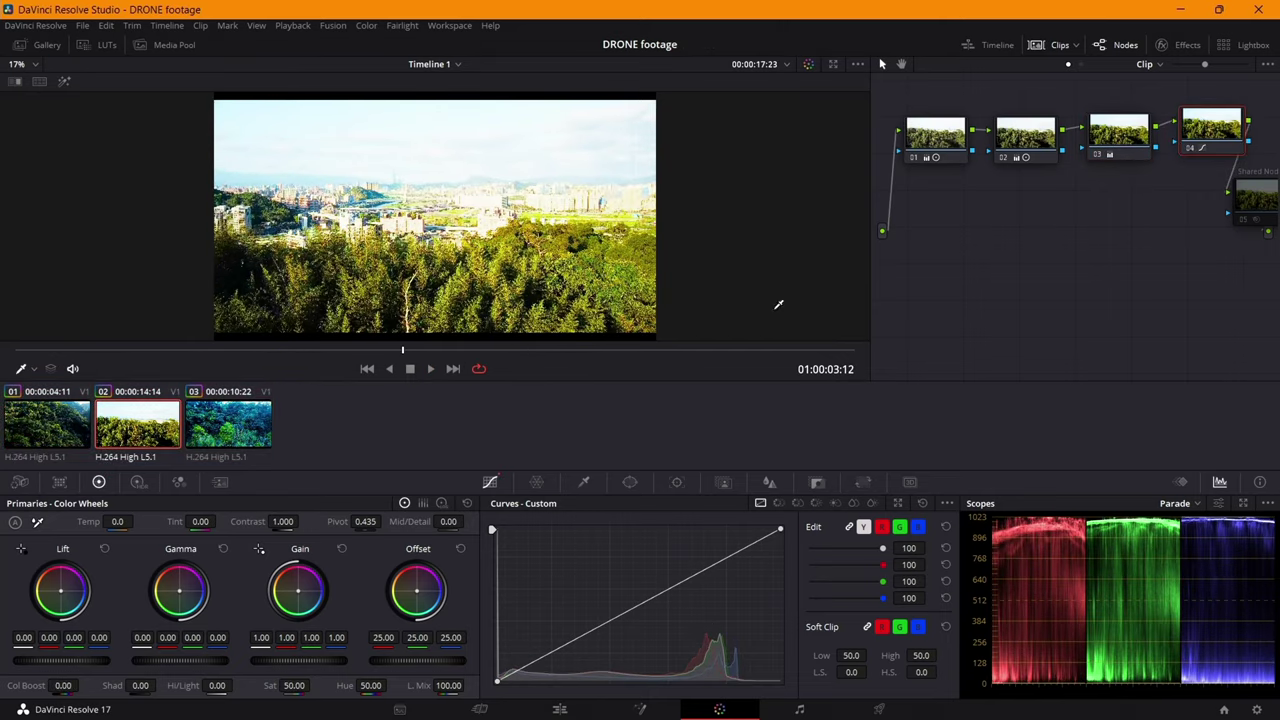
# Grade the city clip's node 01 to Contrast 1.141 and Offset 23.98, then review nodes 03 and 02
pyautogui.click(938, 130)
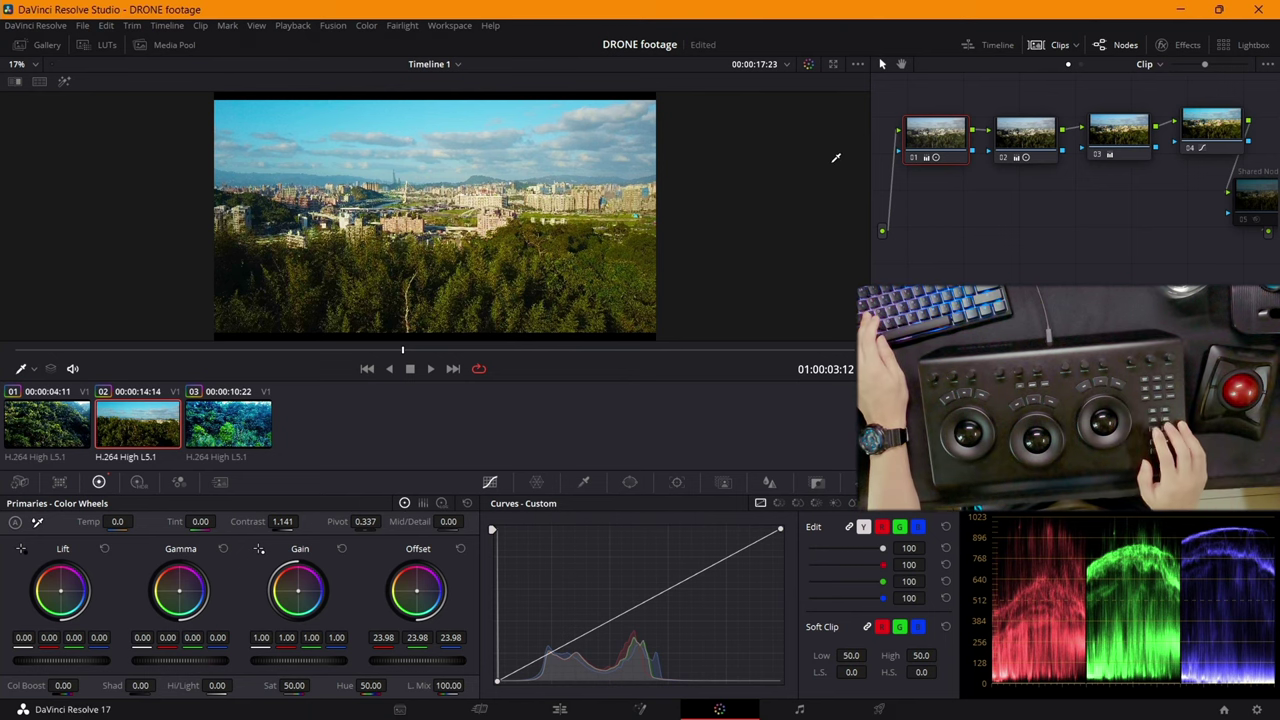
pyautogui.press('Up')
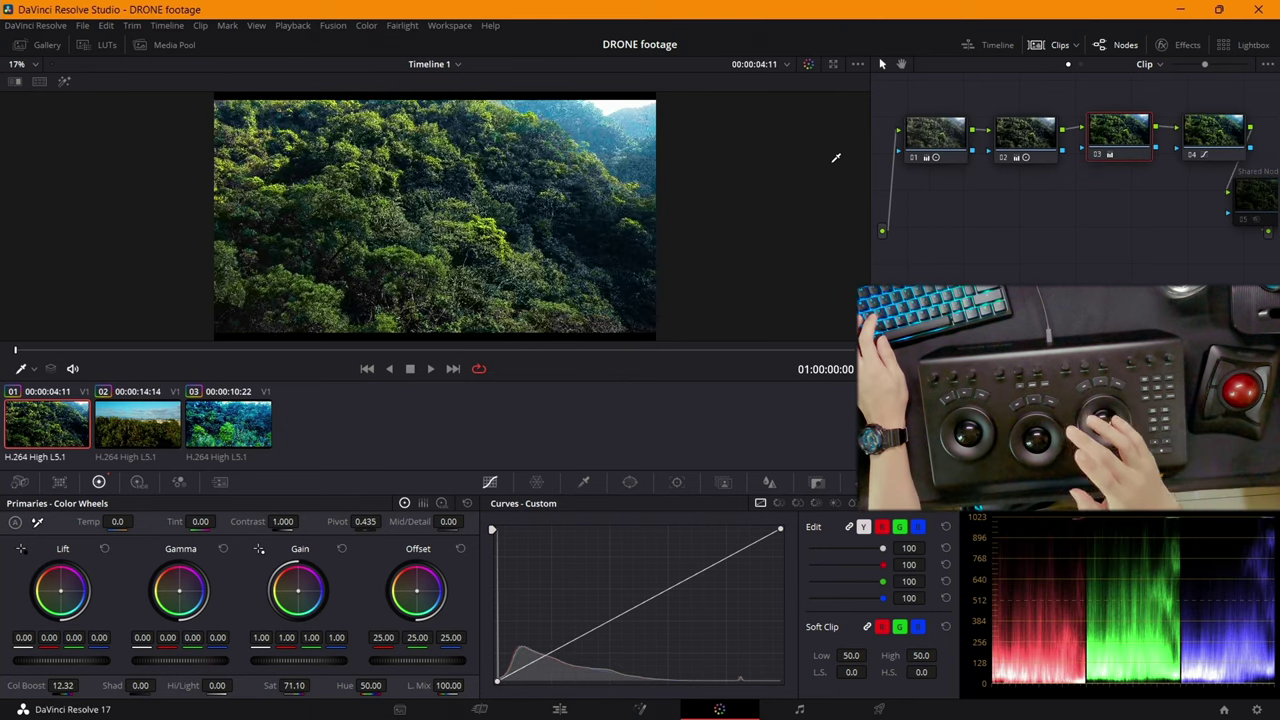
pyautogui.hotkey('shift', ';')
pyautogui.hotkey('shift', ';')
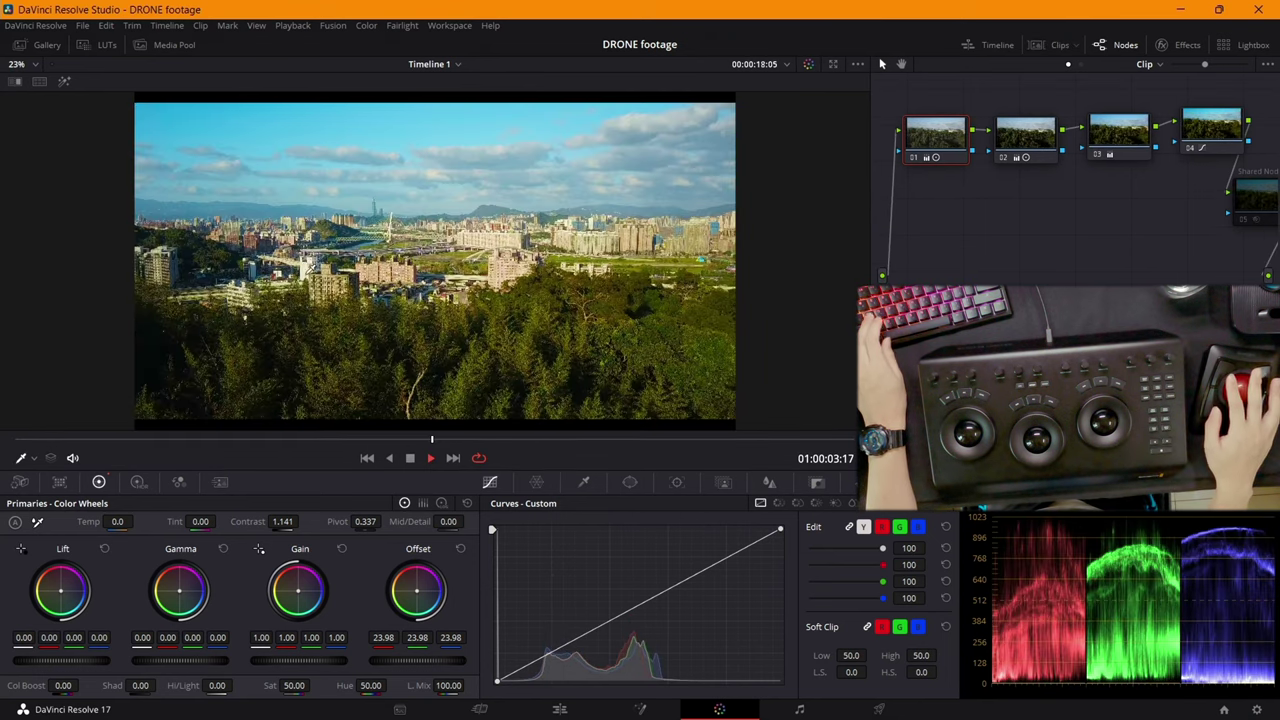
pyautogui.press('space')
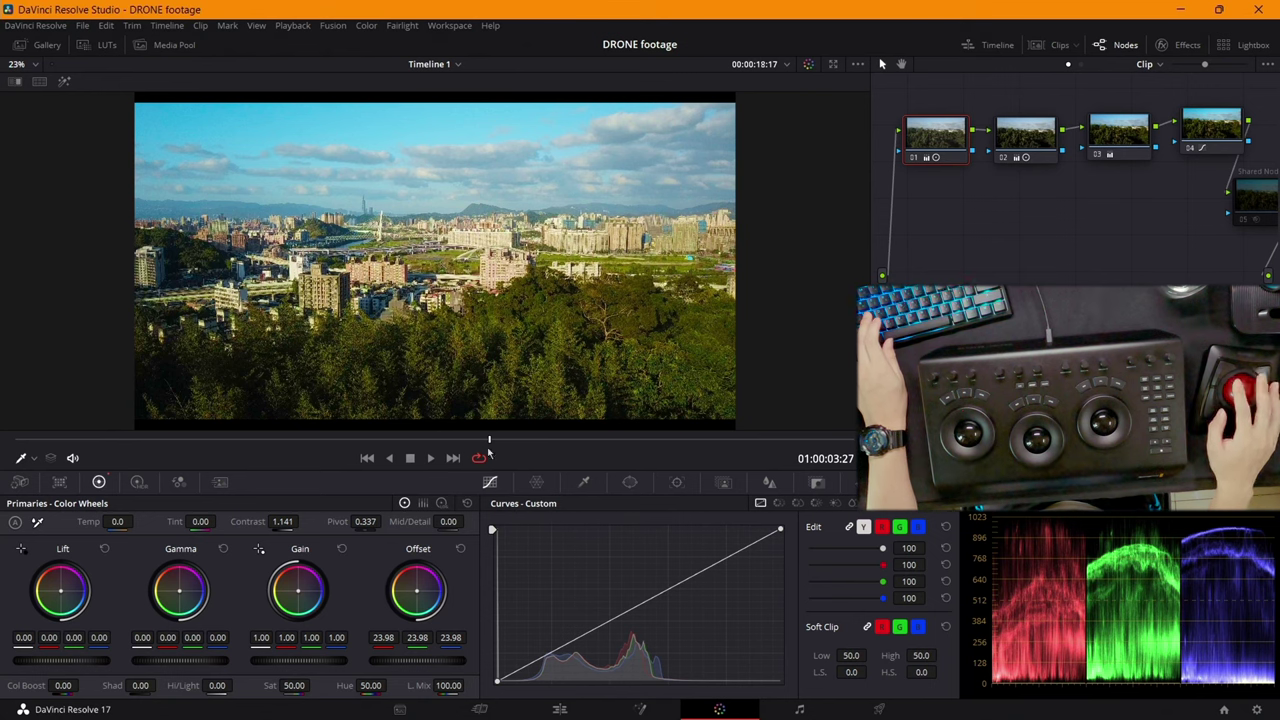
pyautogui.click(1122, 136)
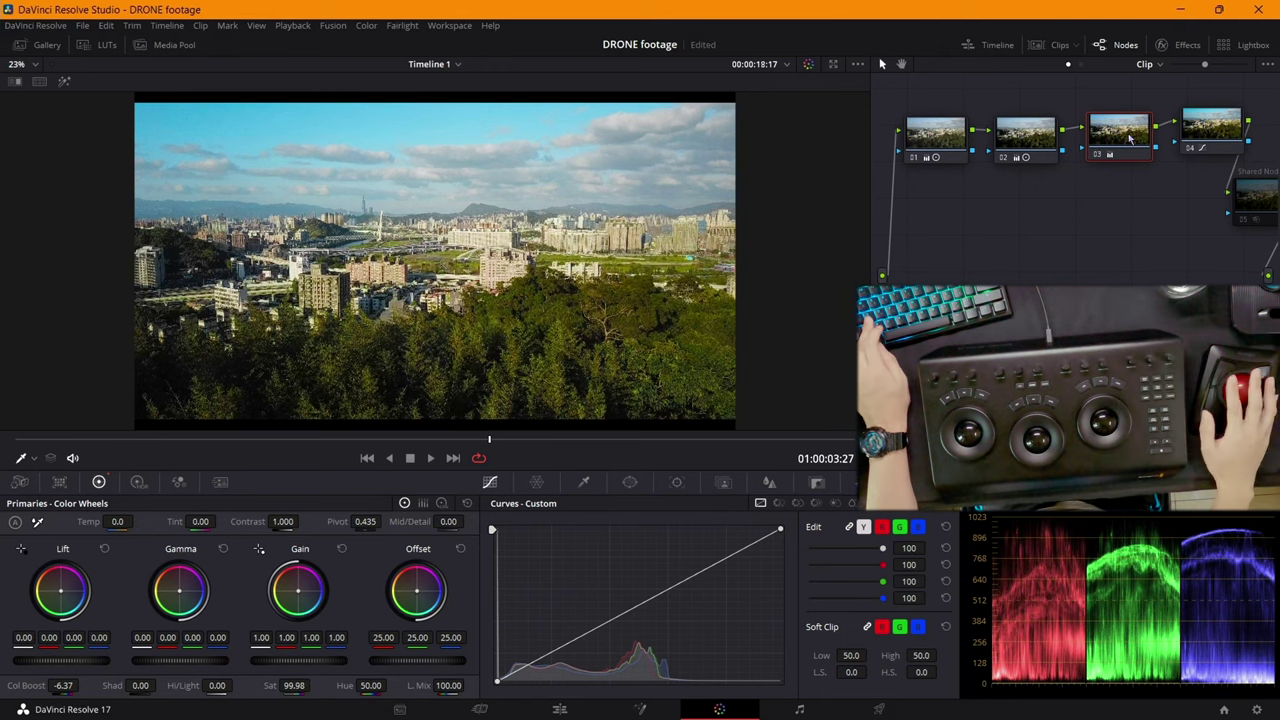
pyautogui.click(1025, 135)
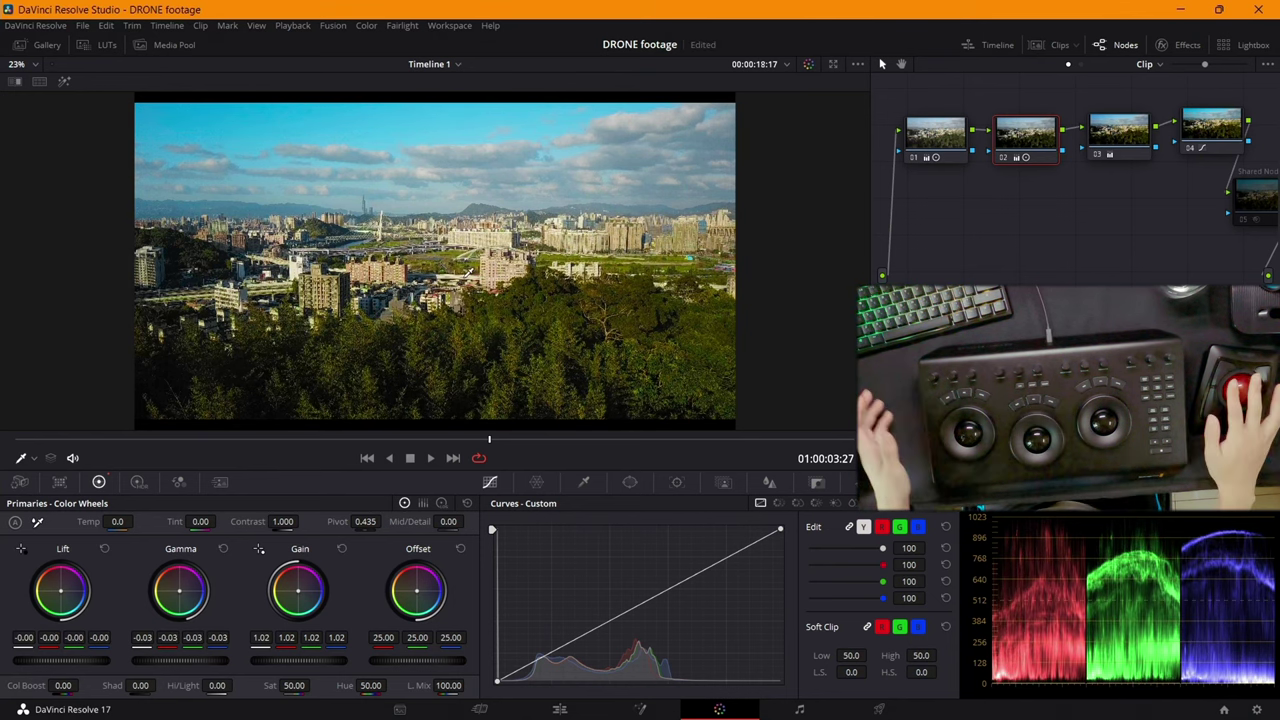
# Save the project, keeping the city clip's lift and gamma tweaks
pyautogui.hotkey('ctrl', 's')
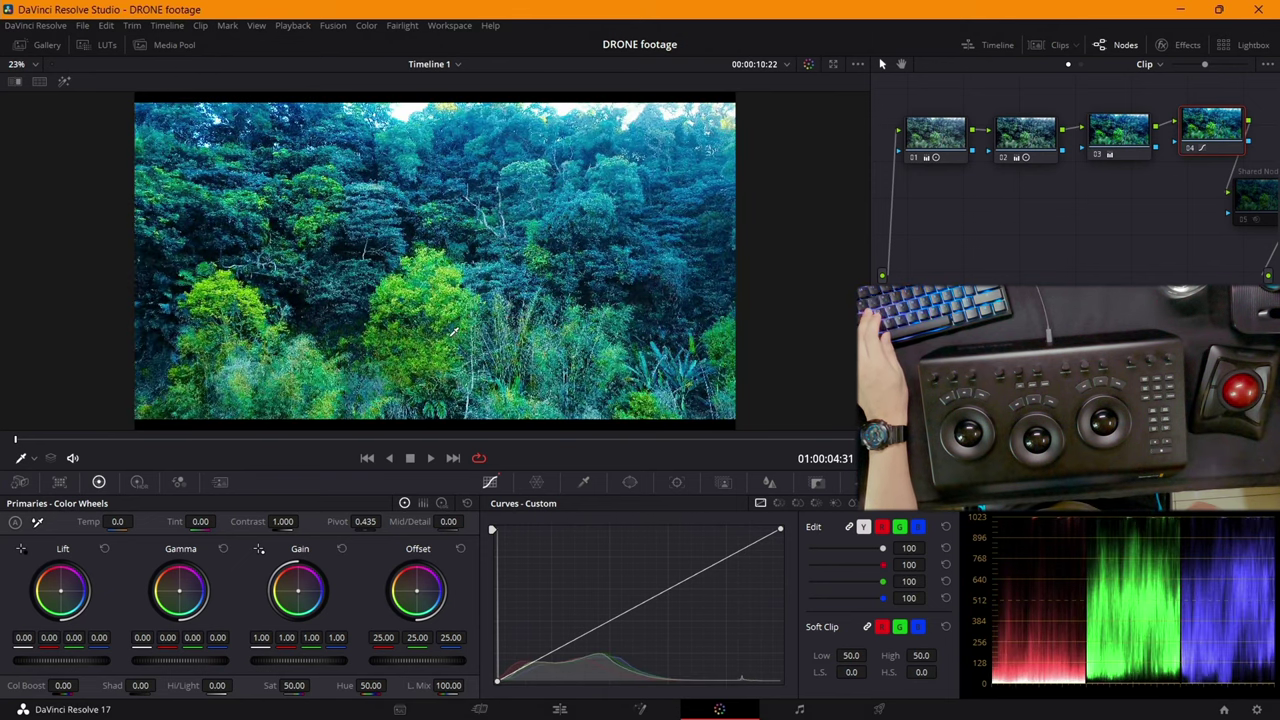
# Warm node 01 to Temp 253.0, Contrast 1.578, Offset 29.33, save, and review playback
pyautogui.click(936, 147)
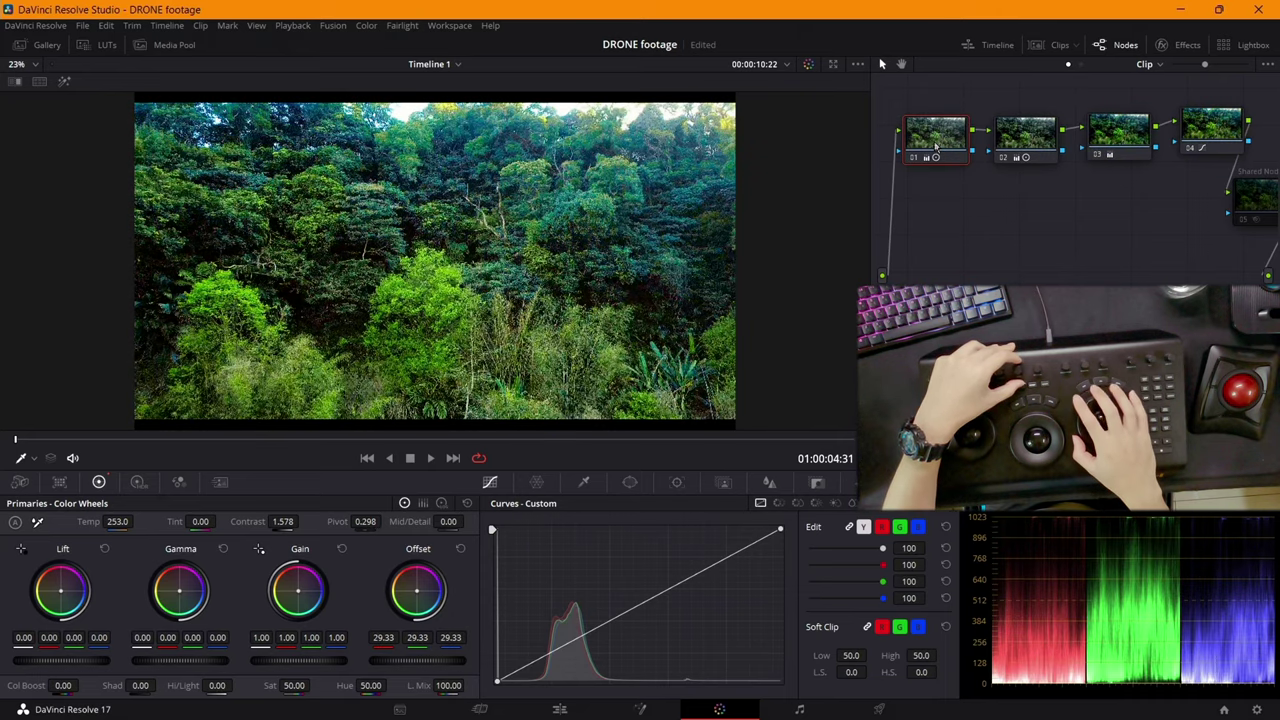
pyautogui.hotkey('ctrl', 's')
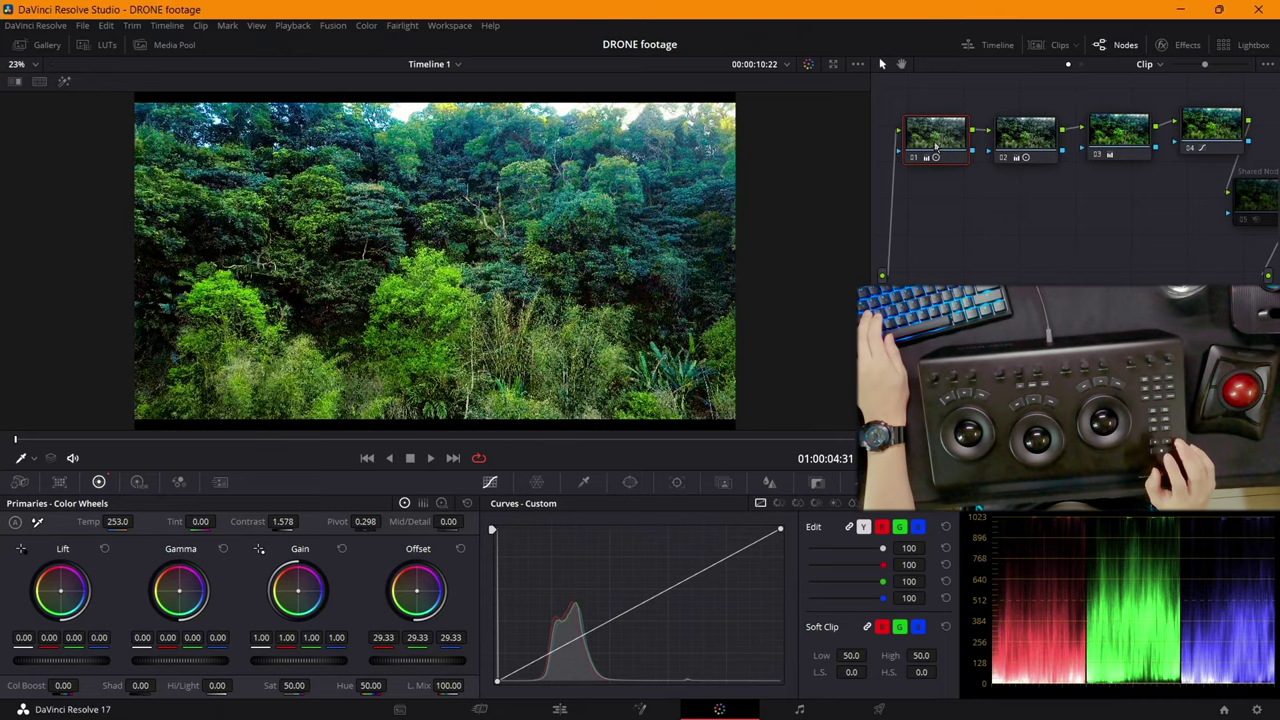
pyautogui.press('space')
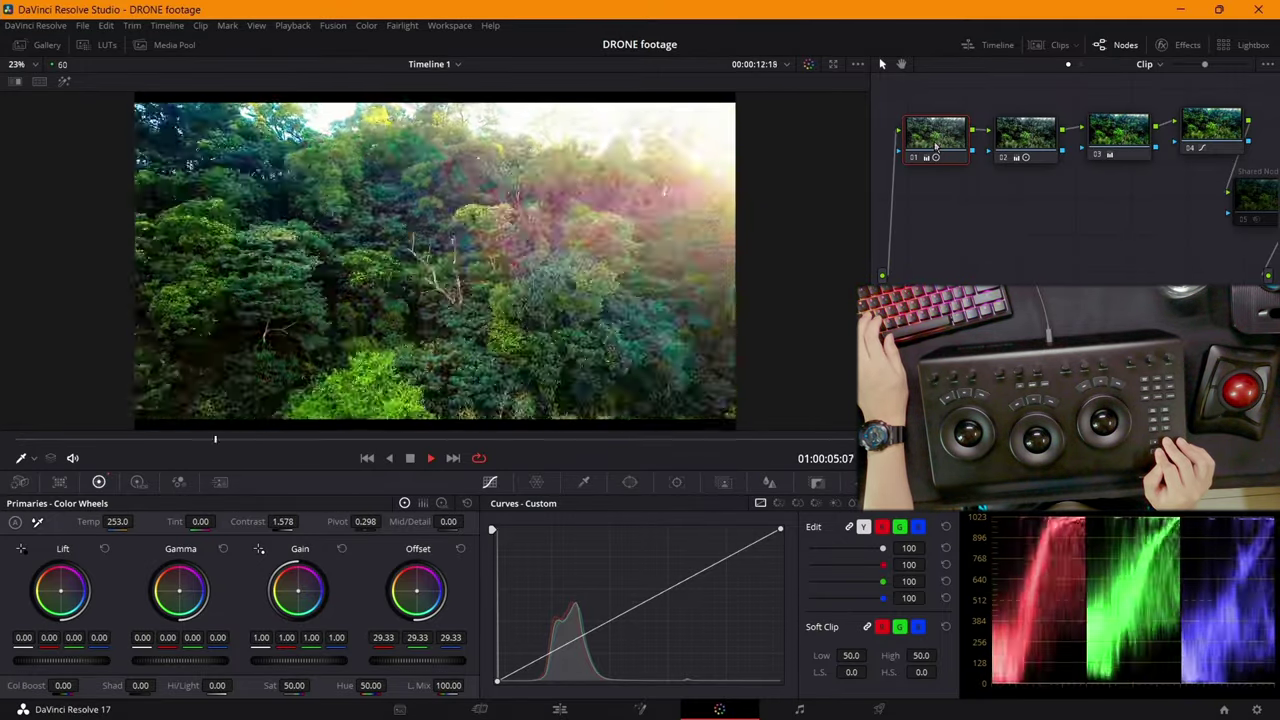
pyautogui.press('j')
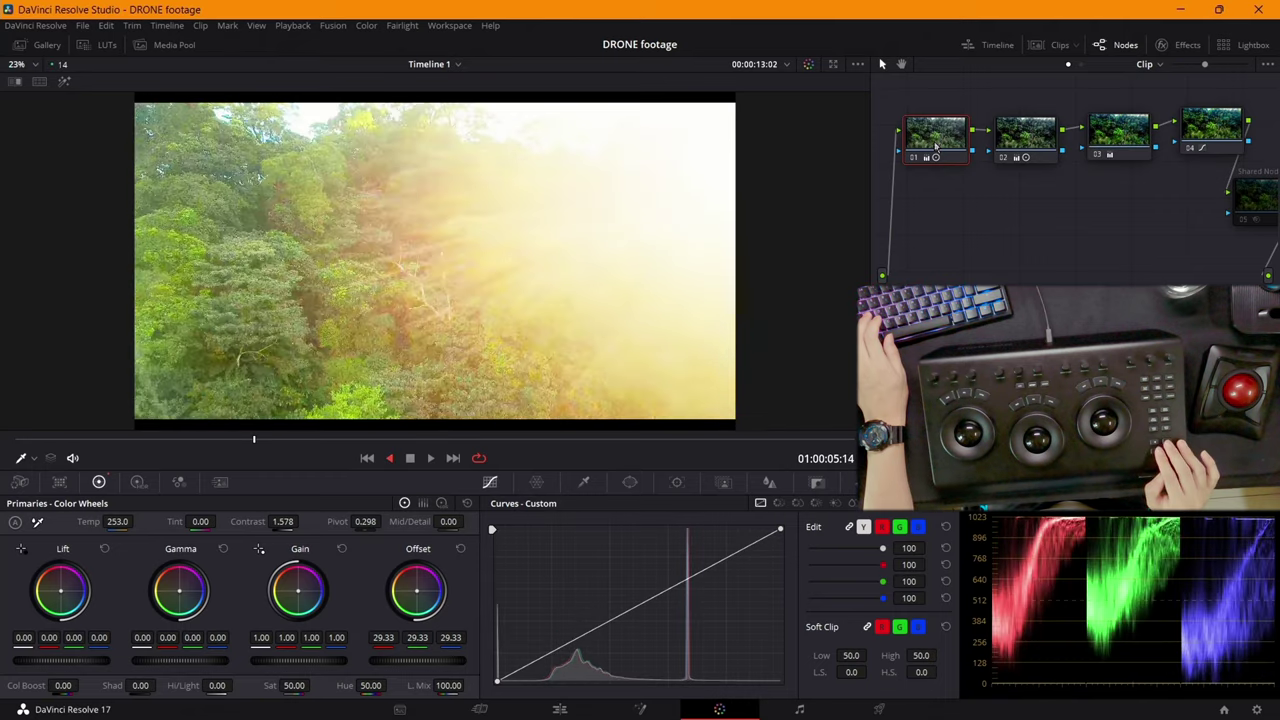
pyautogui.press('k')
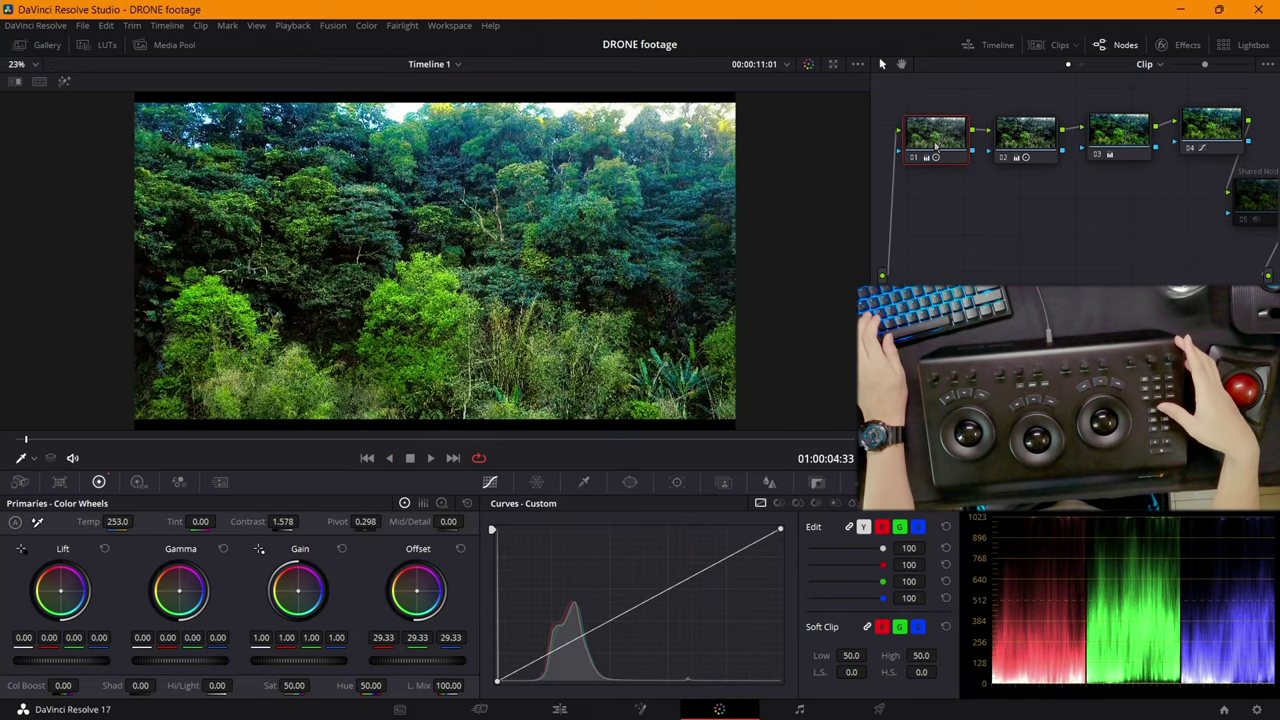
pyautogui.hotkey('alt', 'shift', "'")
pyautogui.hotkey('alt', 'shift', "'")
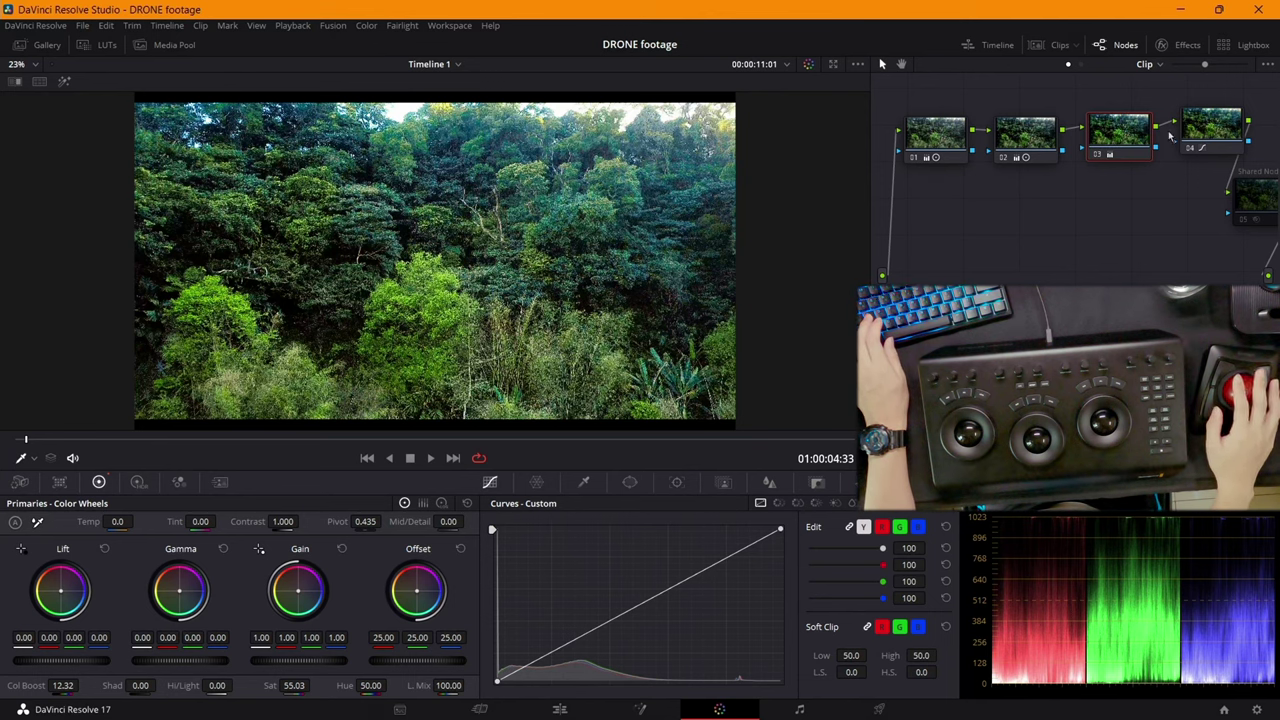
# Reposition node 04 and shared node 05 in the Node Editor, moving node 05 further right
pyautogui.moveTo(1205, 131)
pyautogui.mouseDown()
pyautogui.moveTo(1221, 133)
pyautogui.moveTo(1204, 127)
pyautogui.mouseUp()
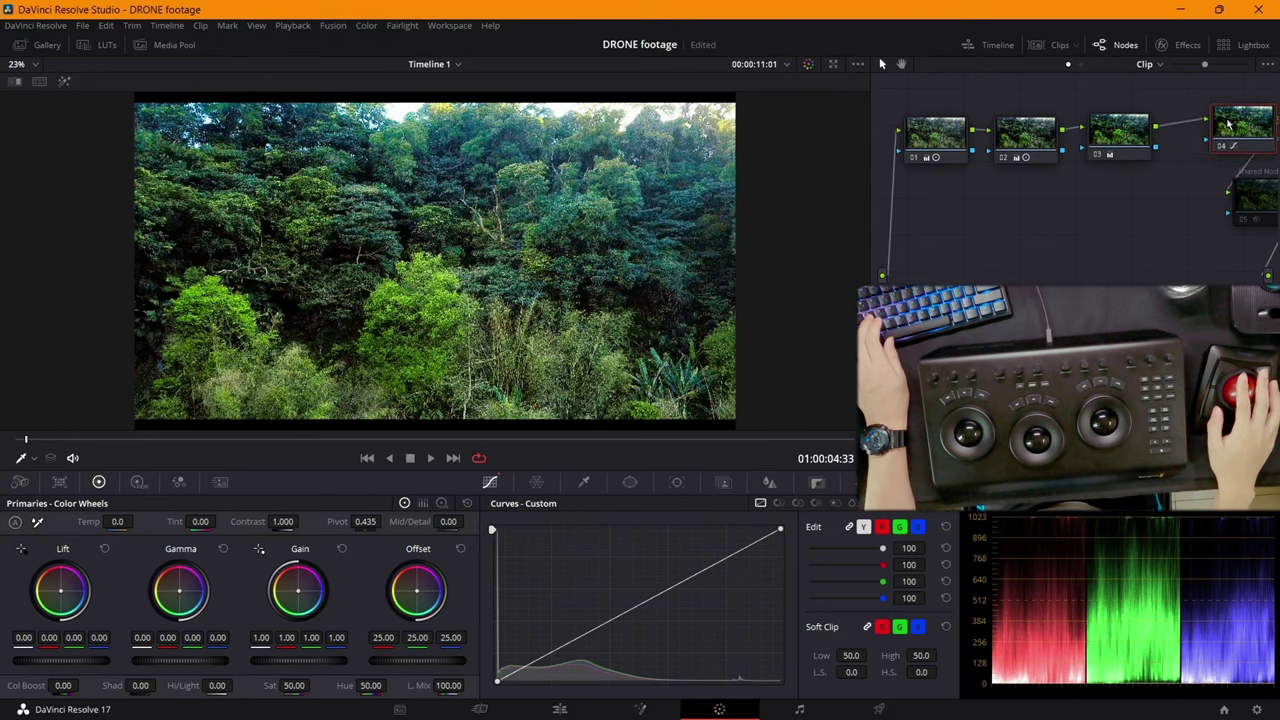
pyautogui.moveTo(1208, 203); pyautogui.dragTo(1116, 220)
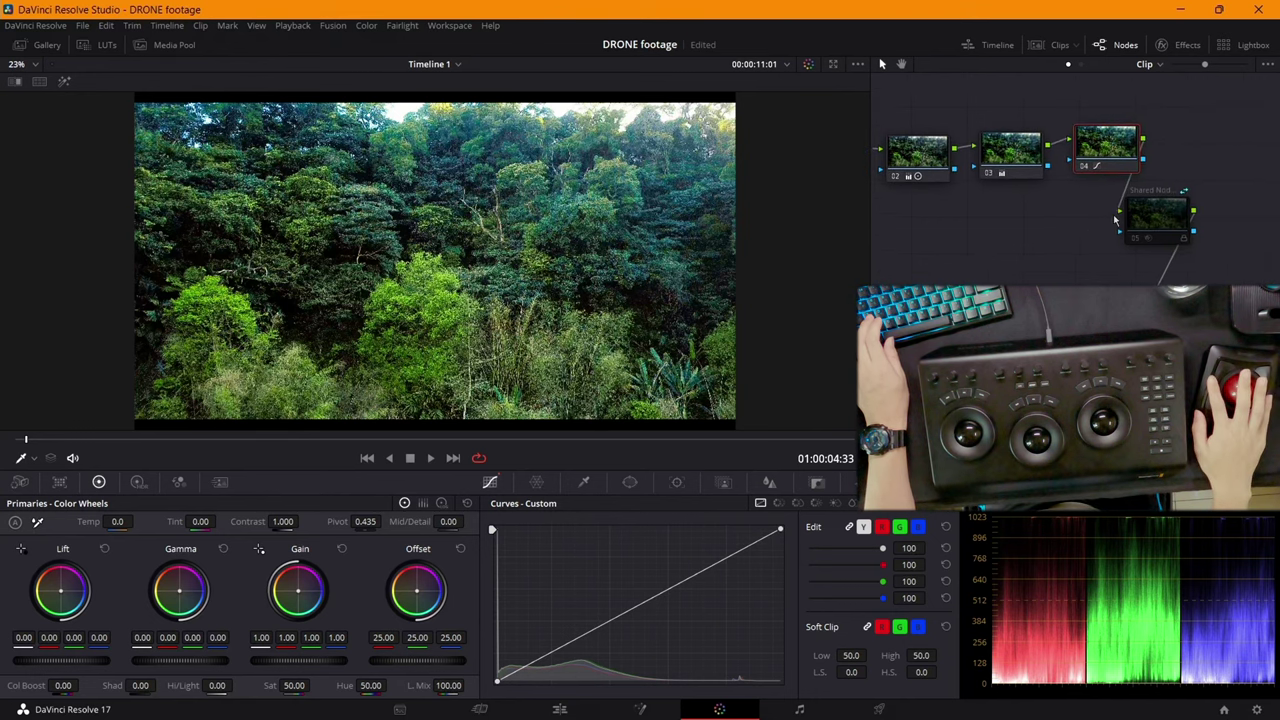
pyautogui.moveTo(1106, 145)
pyautogui.mouseDown()
pyautogui.moveTo(1116, 253)
pyautogui.moveTo(1124, 140)
pyautogui.mouseUp()
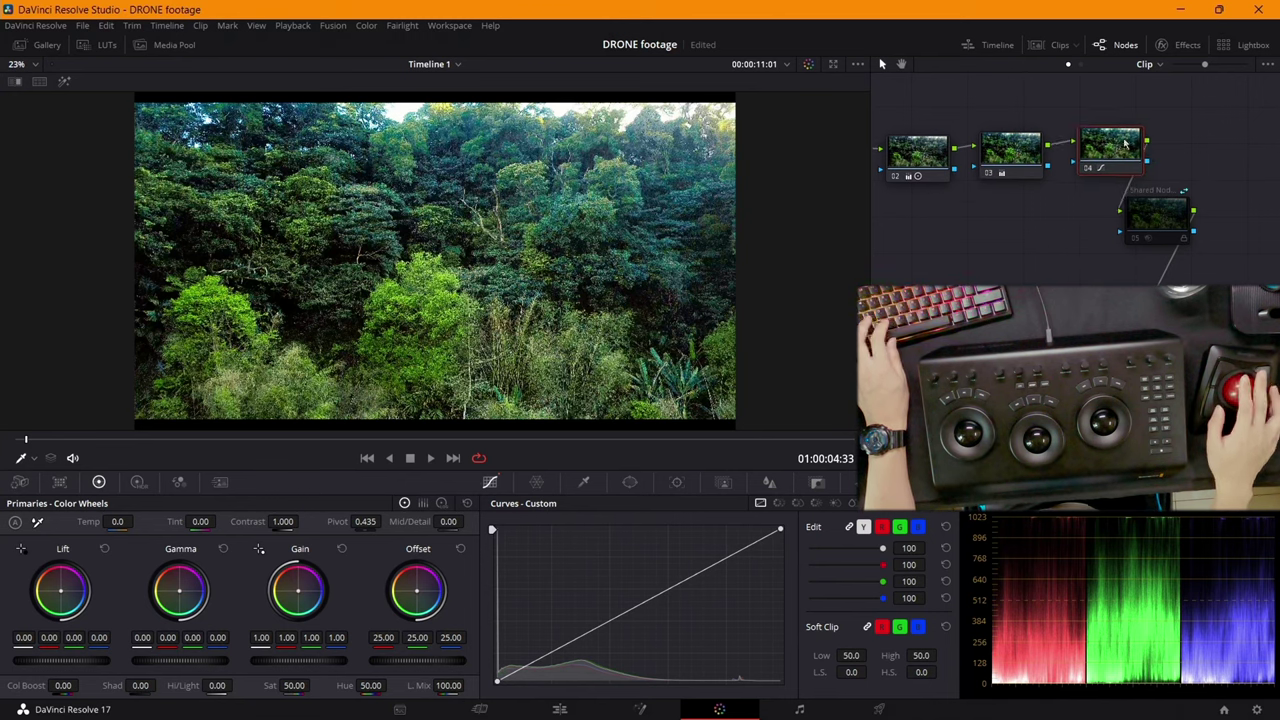
pyautogui.moveTo(1158, 212); pyautogui.dragTo(1234, 216)
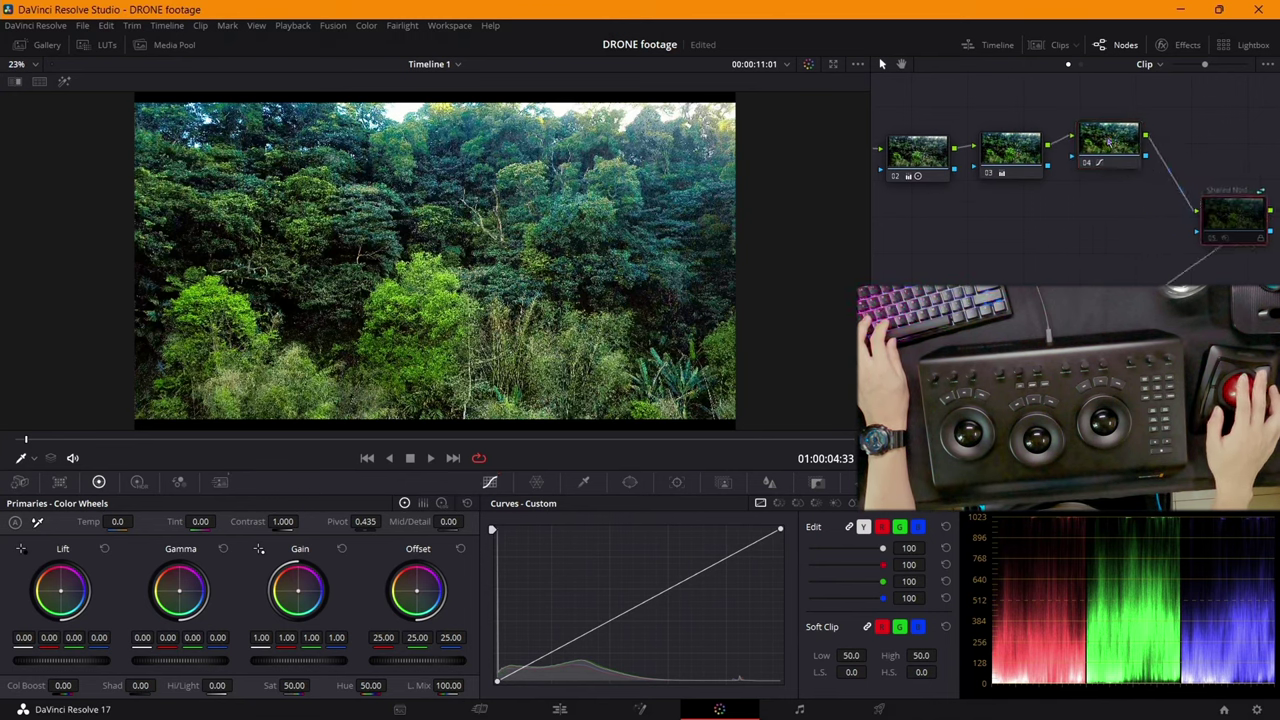
pyautogui.moveTo(1110, 145)
pyautogui.mouseDown()
pyautogui.moveTo(1119, 172)
pyautogui.moveTo(1126, 152)
pyautogui.mouseUp()
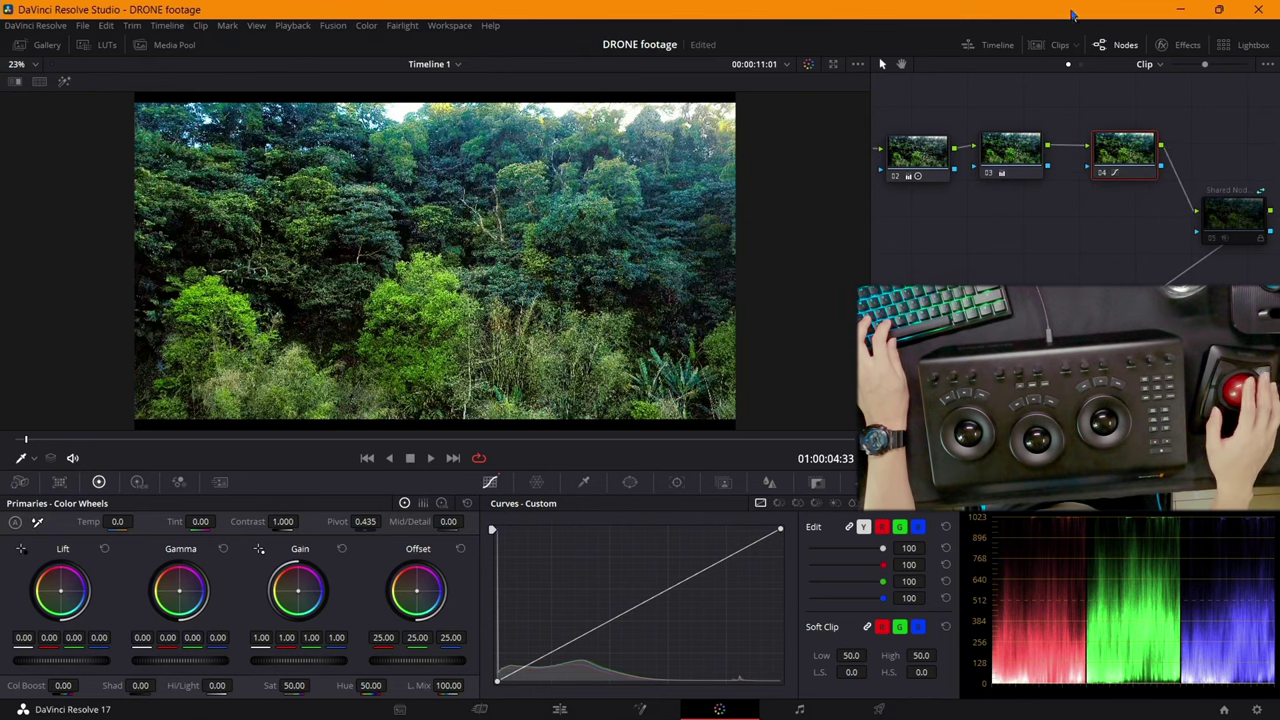
# Restore the clip strip, nudge node 04 back into line, and save the project
pyautogui.click(1060, 45)
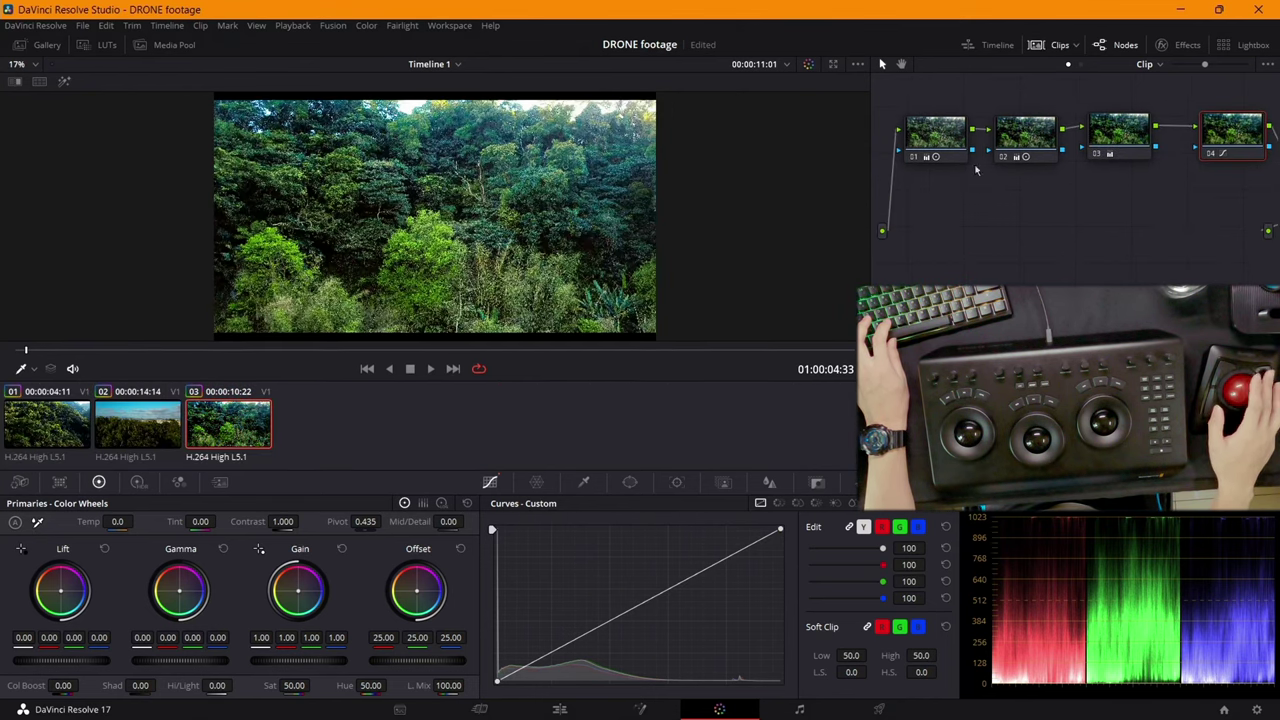
pyautogui.moveTo(1232, 123); pyautogui.dragTo(1218, 118)
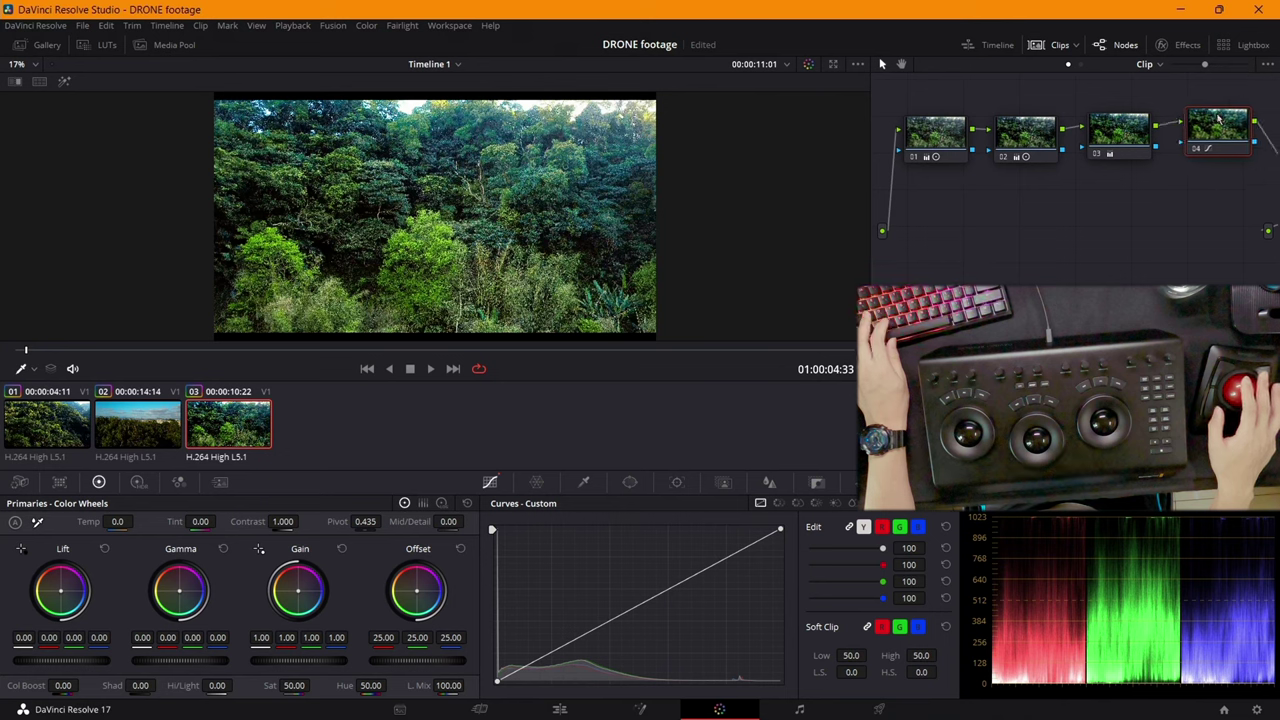
pyautogui.hotkey('ctrl', 's')
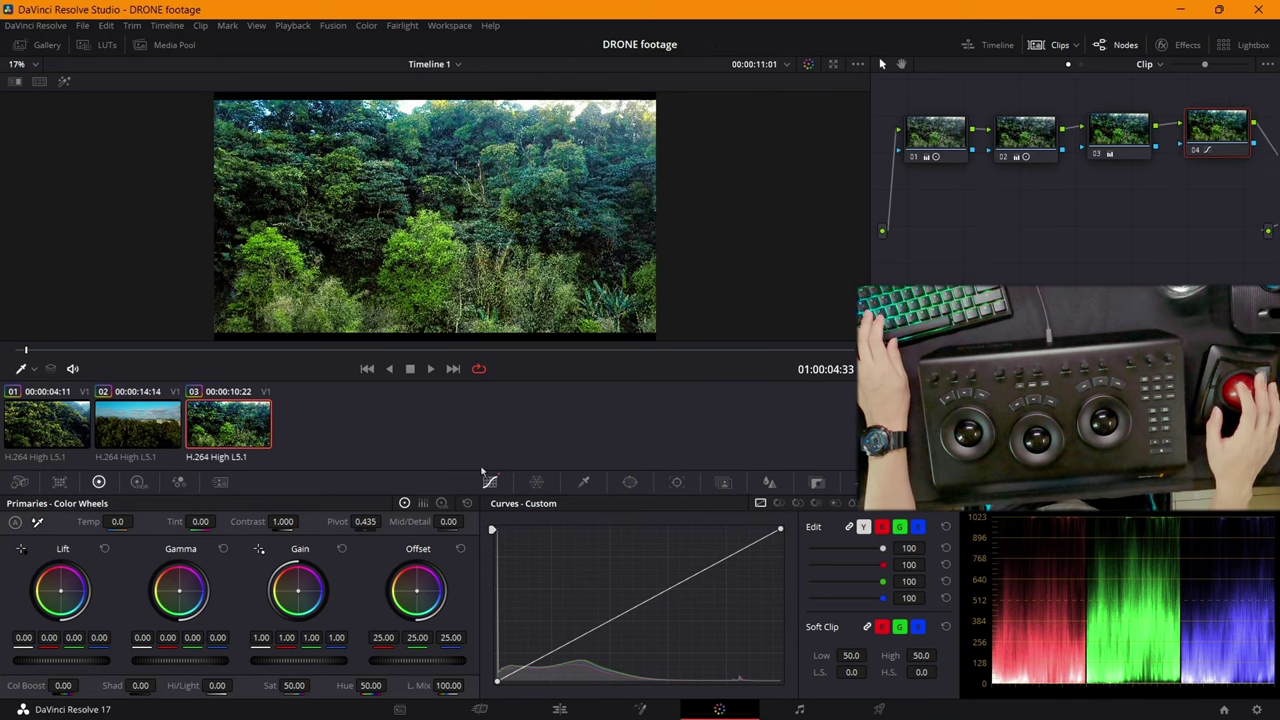
# Raise one Hue vs Hue curve point to rotate that hue to 48.80
pyautogui.click(797, 503)
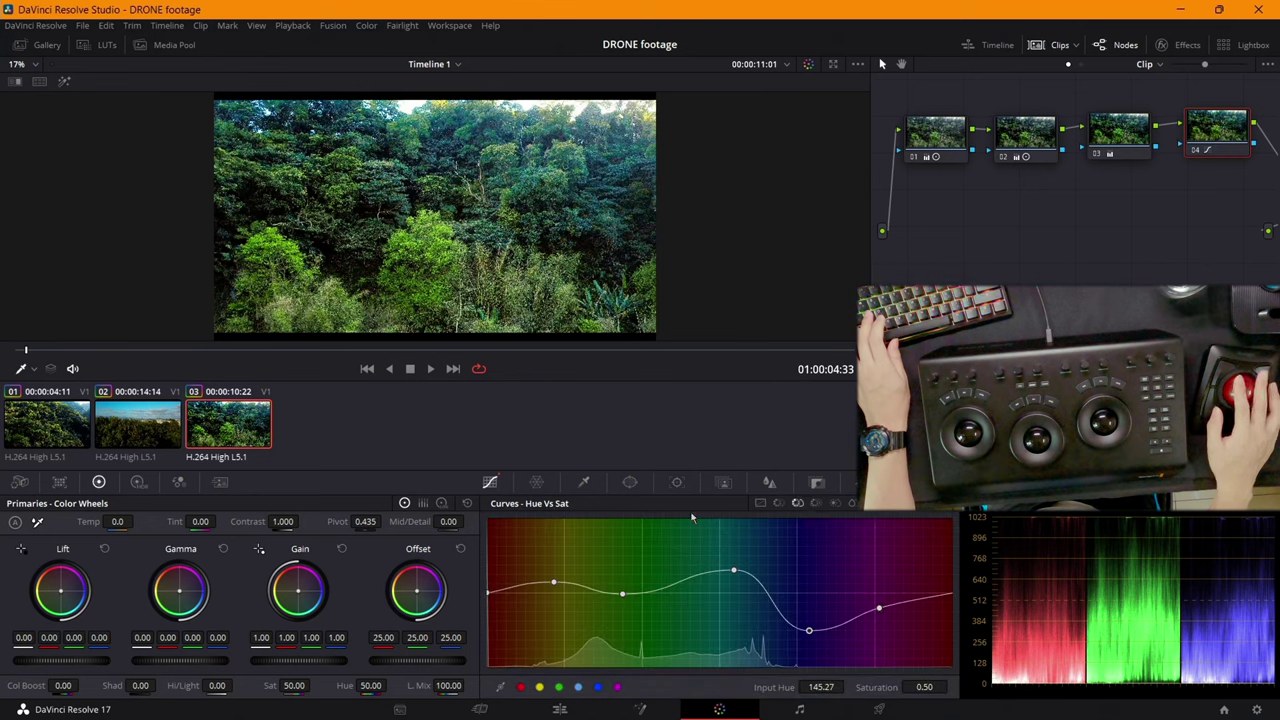
pyautogui.click(779, 503)
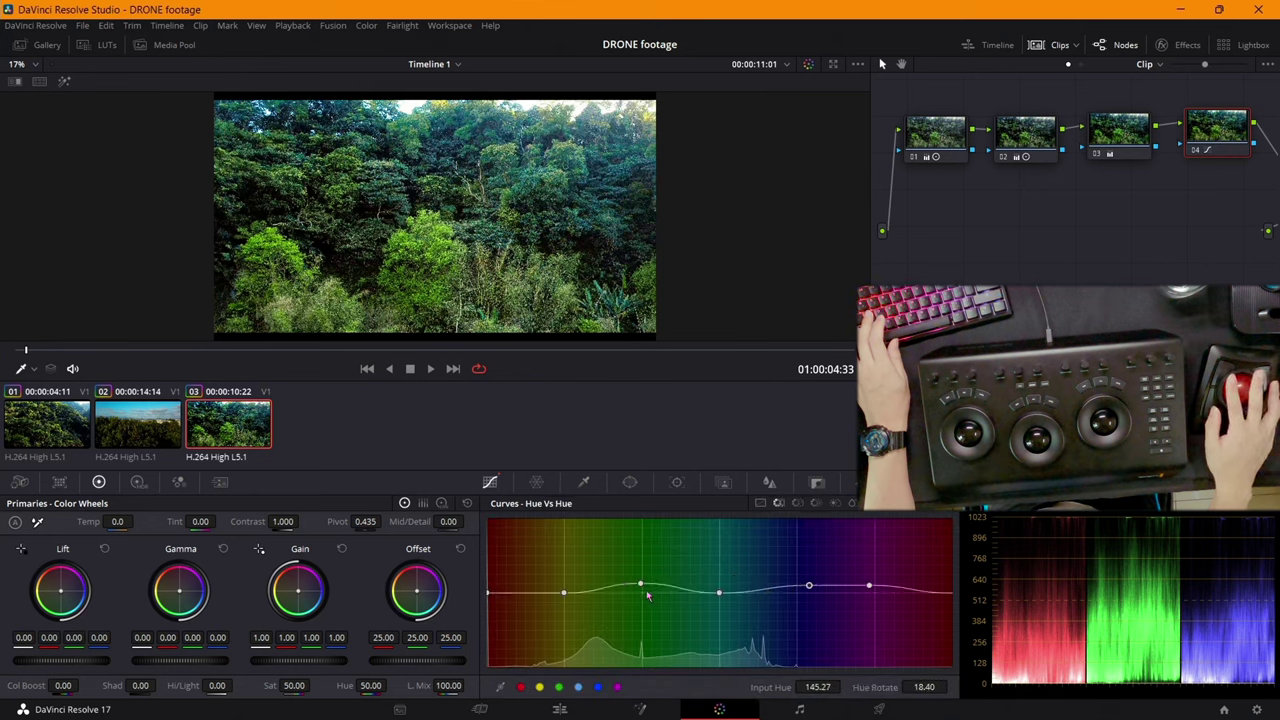
pyautogui.moveTo(641, 586); pyautogui.dragTo(645, 578)
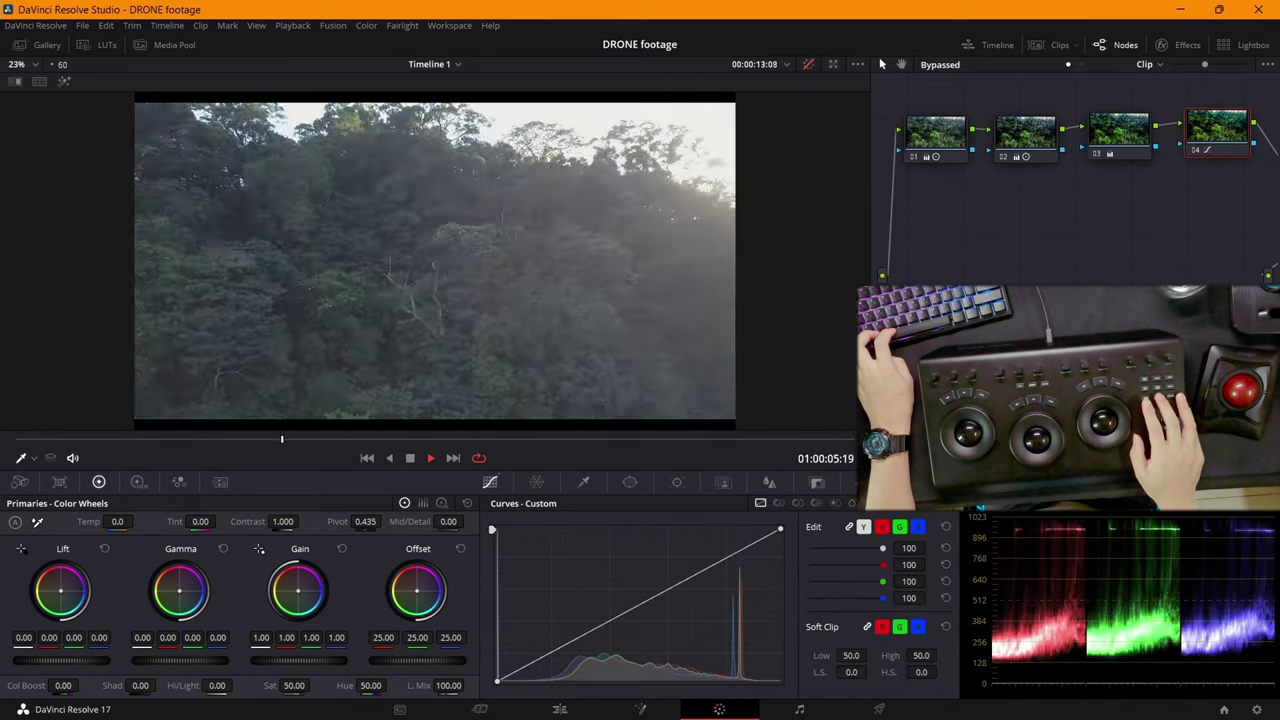
# Re-enable the grade with Shift+D and play through to the teal-sky city shot
pyautogui.hotkey('shift', 'd')
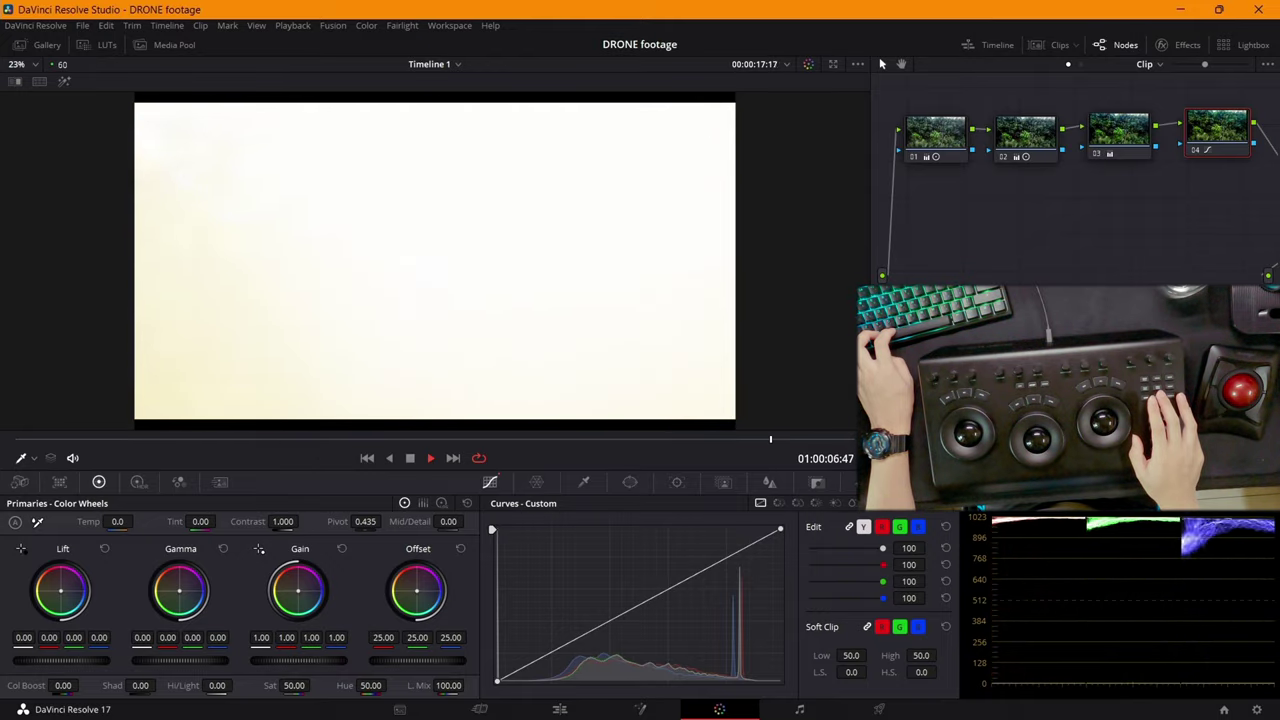
pyautogui.press('space')
pyautogui.hotkey('alt', 's')
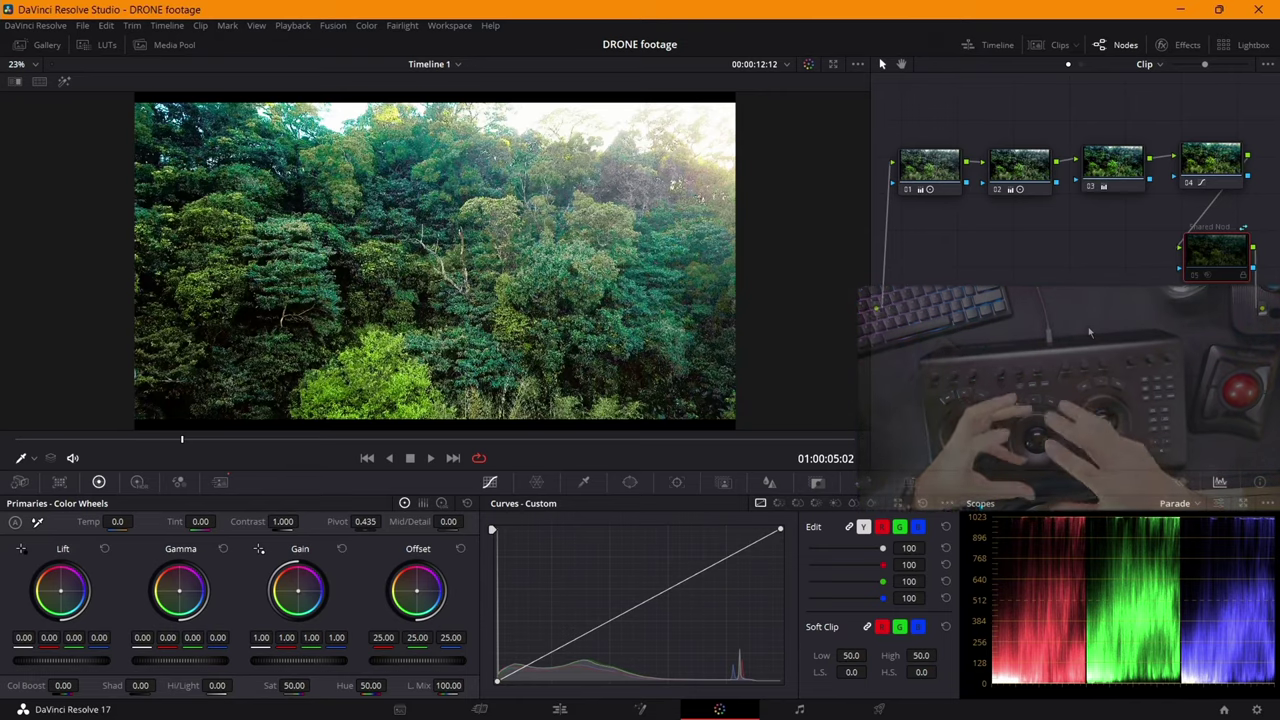
pyautogui.press('space')
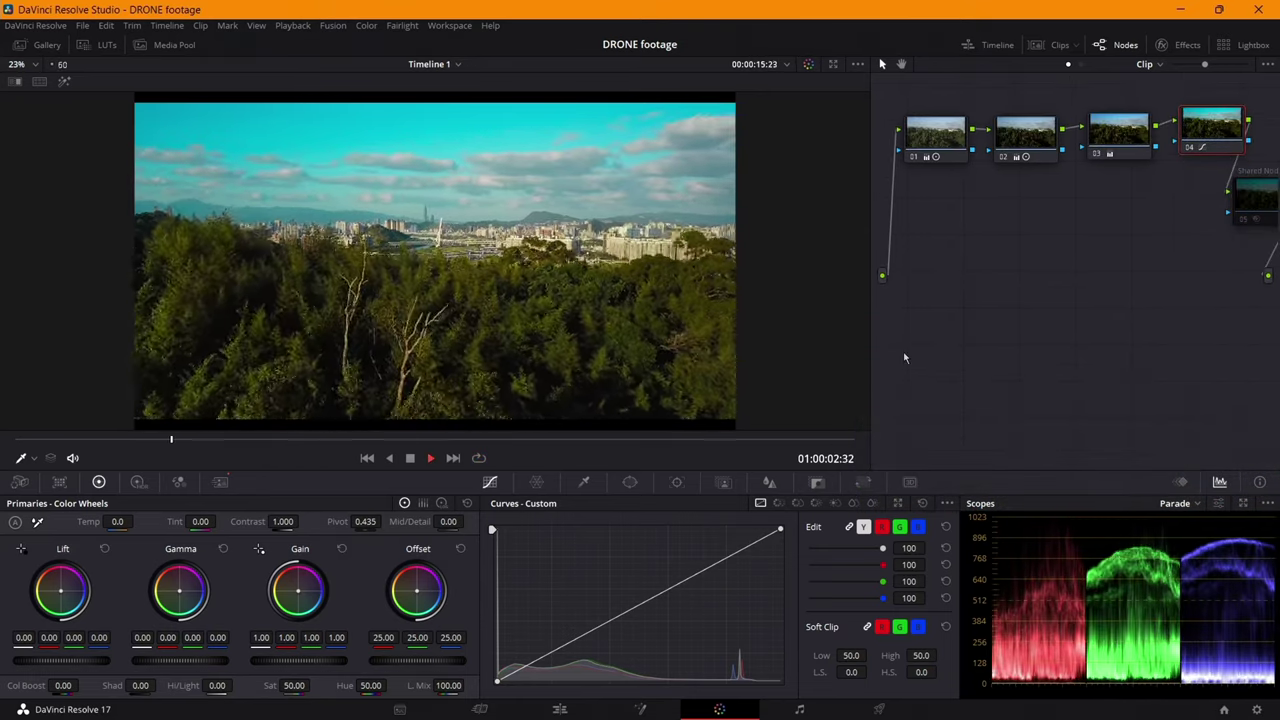
pyautogui.press('space')
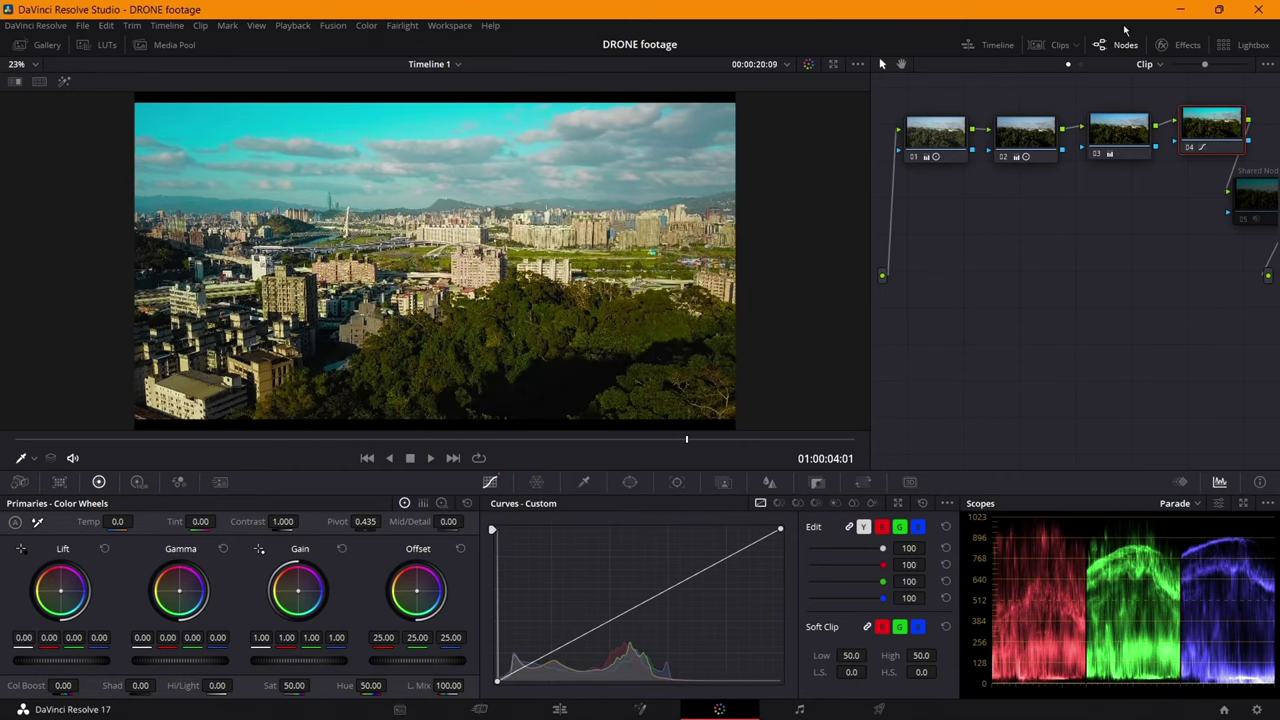
# Select clip 02 in the clip strip, then dismiss its context menu unused
pyautogui.click(1058, 45)
pyautogui.click(138, 423)
pyautogui.rightClick(241, 430)
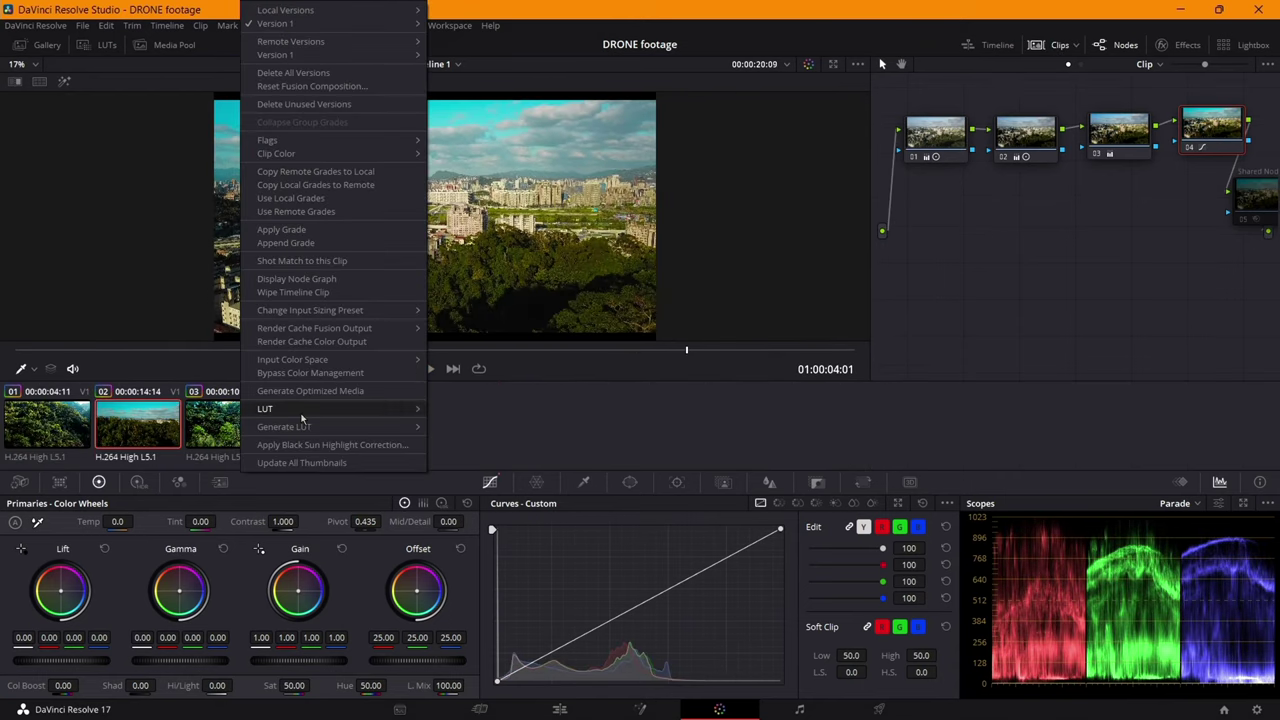
pyautogui.moveTo(379, 431)
pyautogui.click(600, 434)
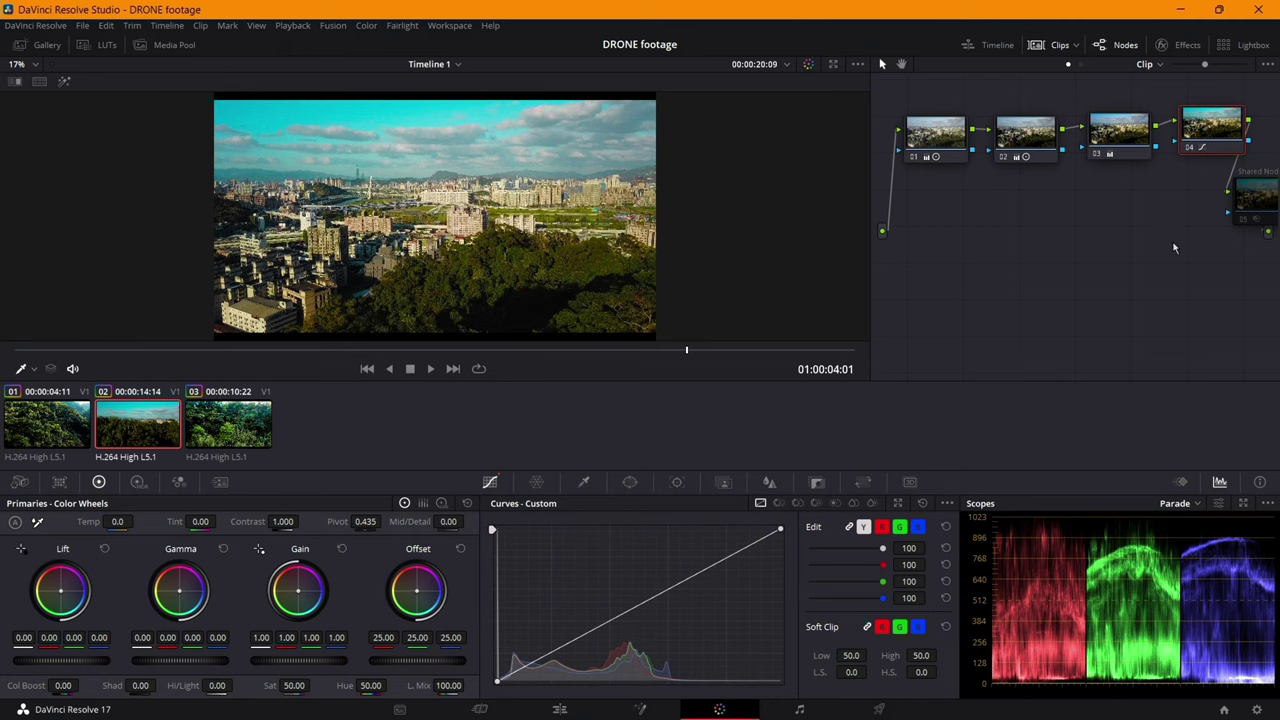
# Select node 04, save the project, and switch to the Edit page
pyautogui.moveTo(1219, 133); pyautogui.dragTo(1225, 139)
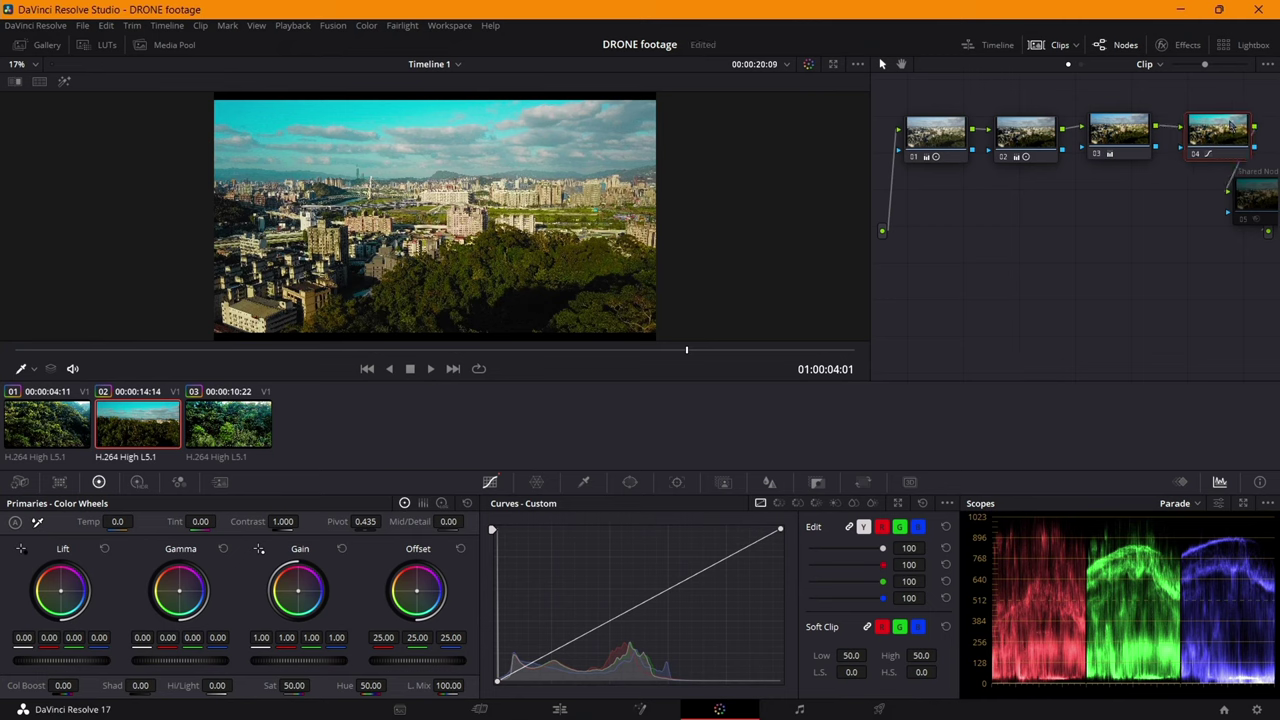
pyautogui.hotkey('ctrl', 's')
pyautogui.hotkey('shift', '4')
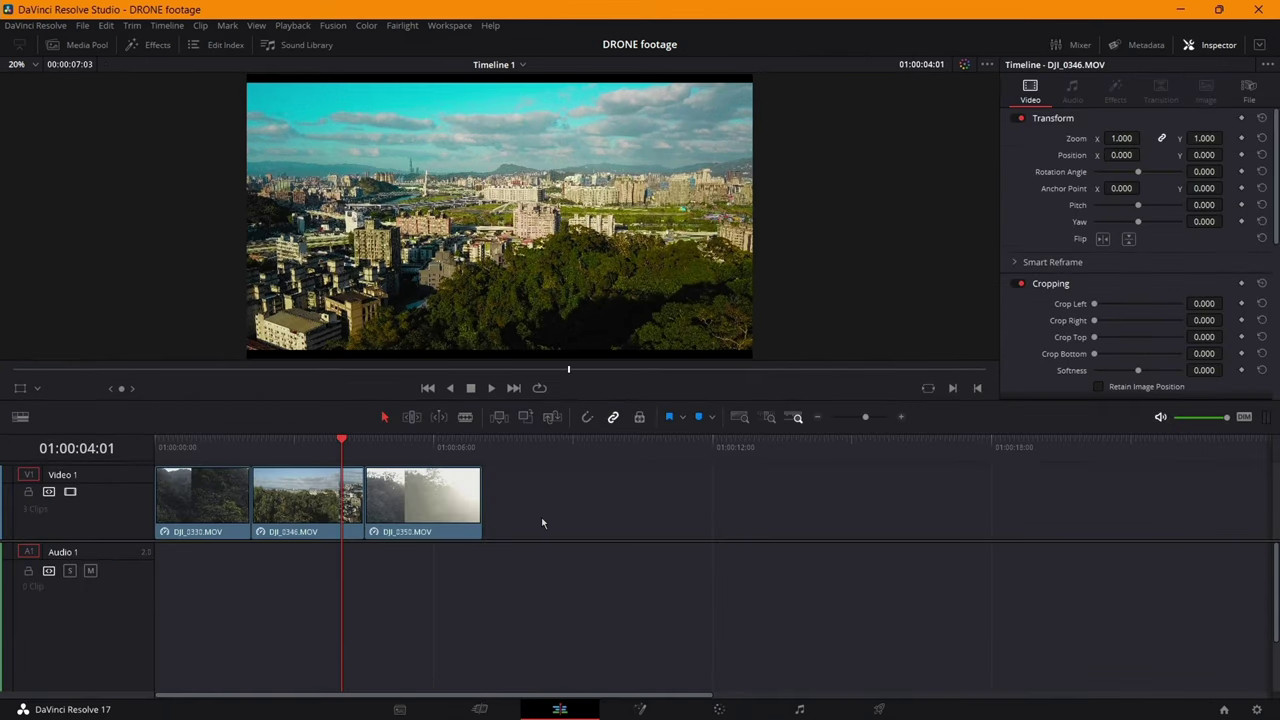
# Drop an Adjustment Clip from the Effects toolbox onto V1 after the drone clips, then go to Color
pyautogui.click(150, 44)
pyautogui.click(40, 172)
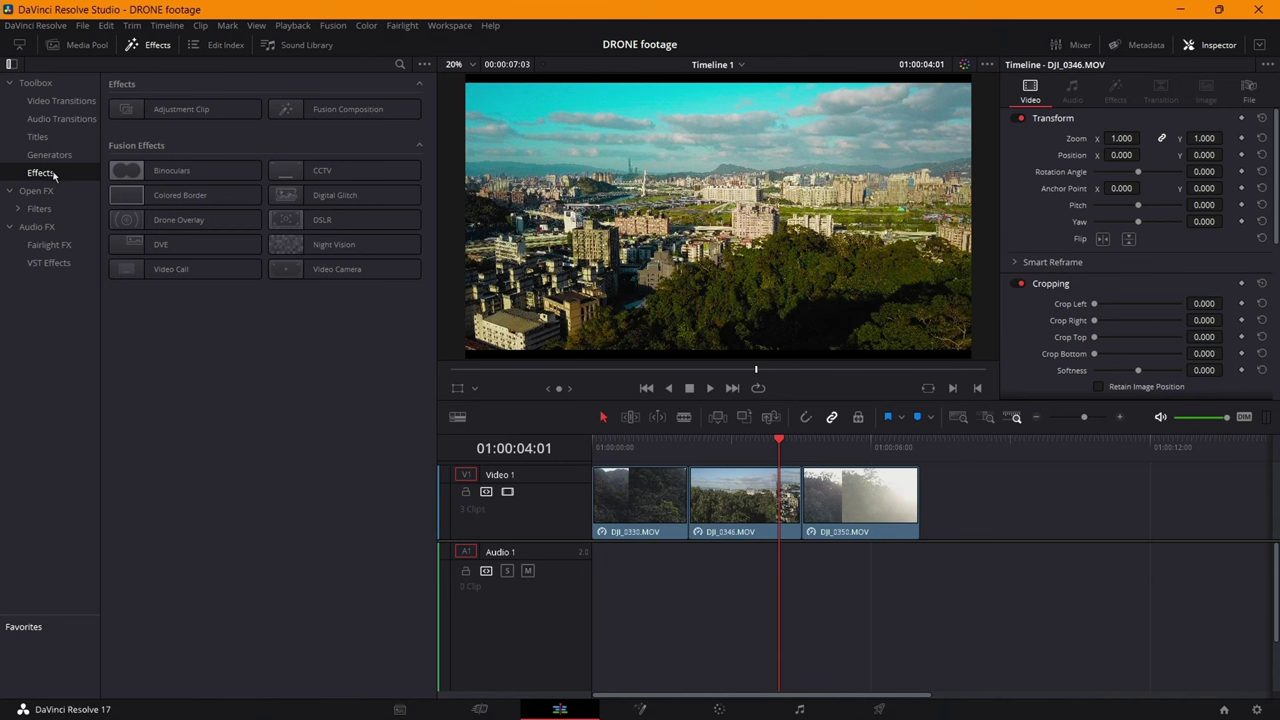
pyautogui.moveTo(180, 108); pyautogui.dragTo(966, 503)
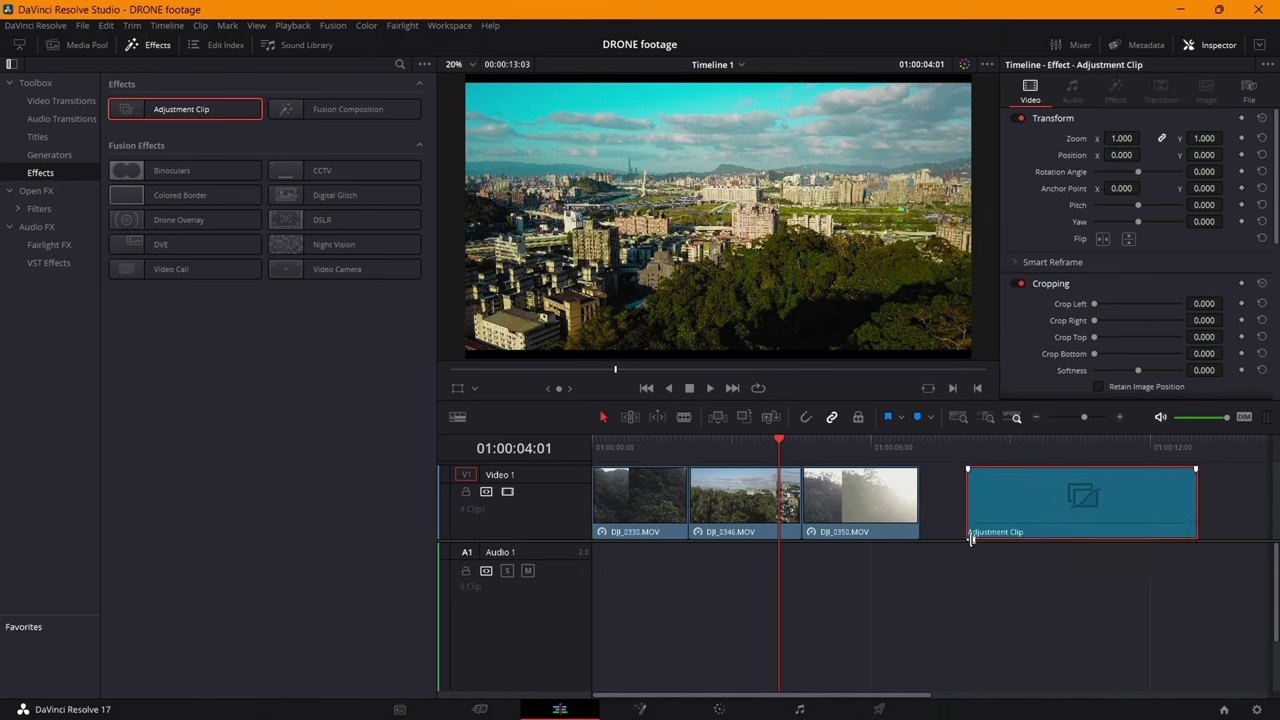
pyautogui.hotkey('shift', '6')
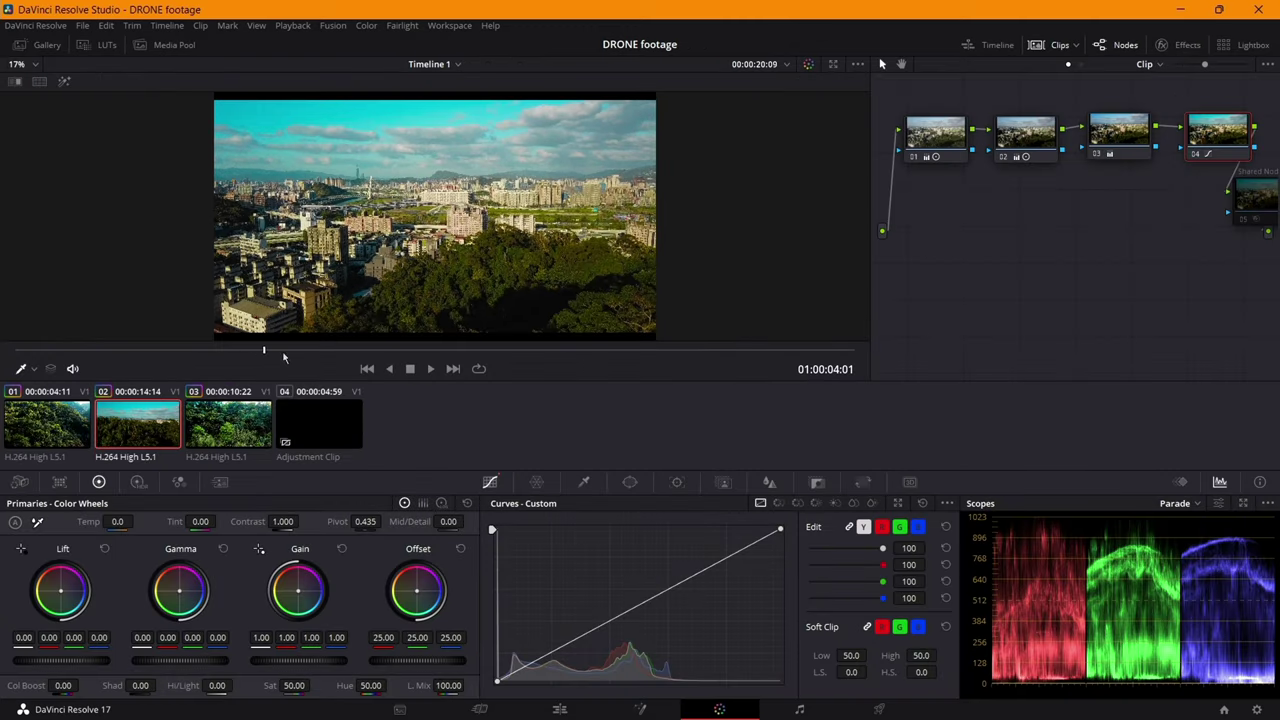
# Select the Adjustment Clip (clip 04) and inspect its nodes 03 and 04
pyautogui.moveTo(283, 357); pyautogui.dragTo(513, 350)
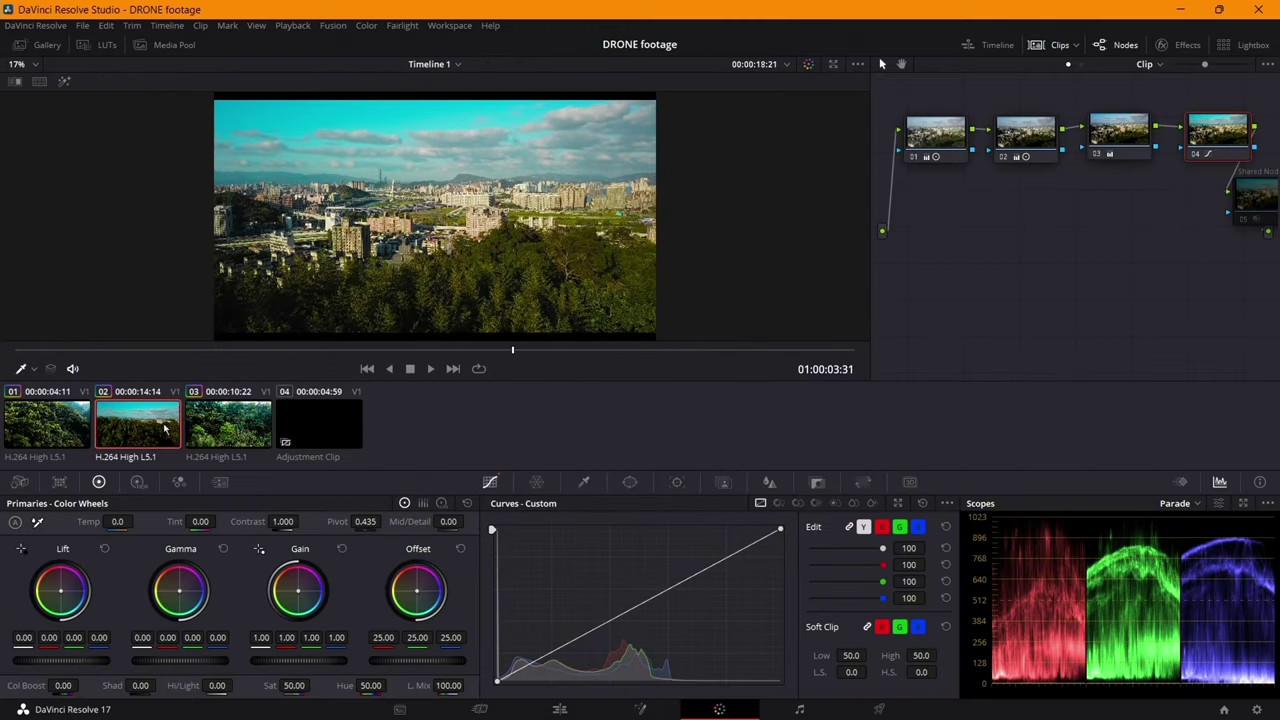
pyautogui.click(323, 430)
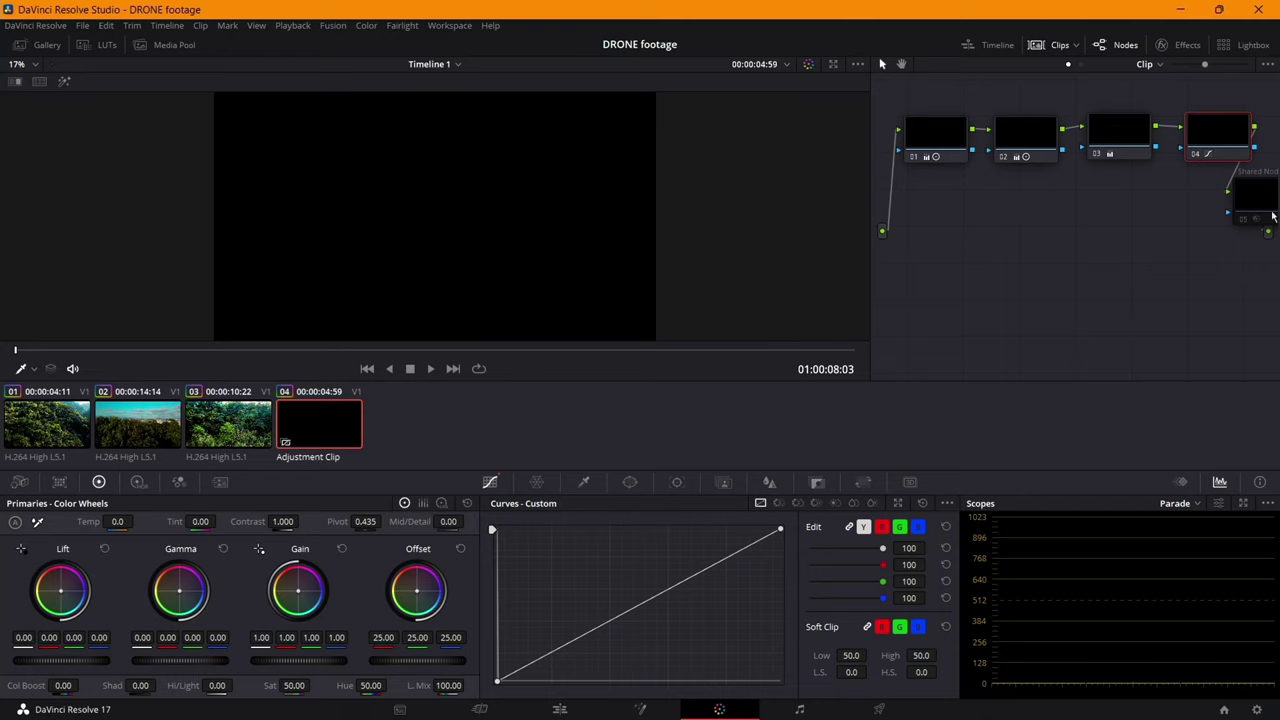
pyautogui.moveTo(1224, 126); pyautogui.dragTo(1222, 131)
pyautogui.moveTo(1140, 139); pyautogui.dragTo(1144, 139)
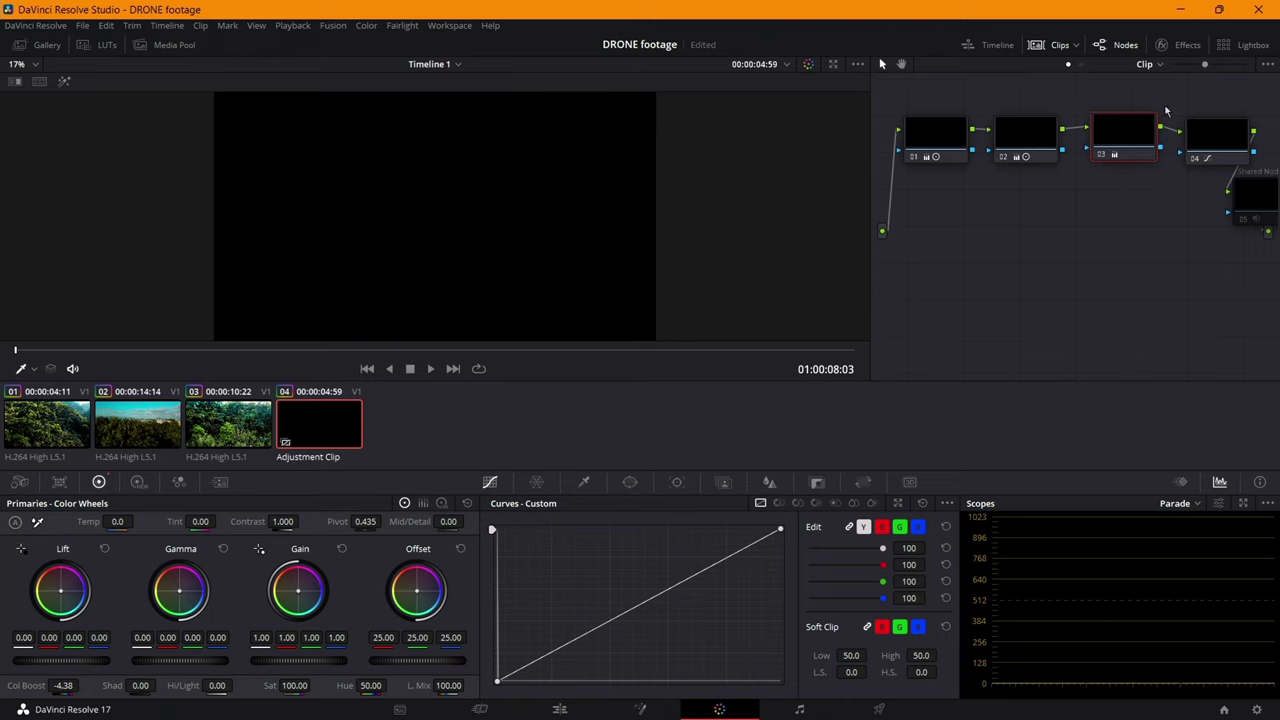
pyautogui.moveTo(1228, 140); pyautogui.dragTo(1235, 136)
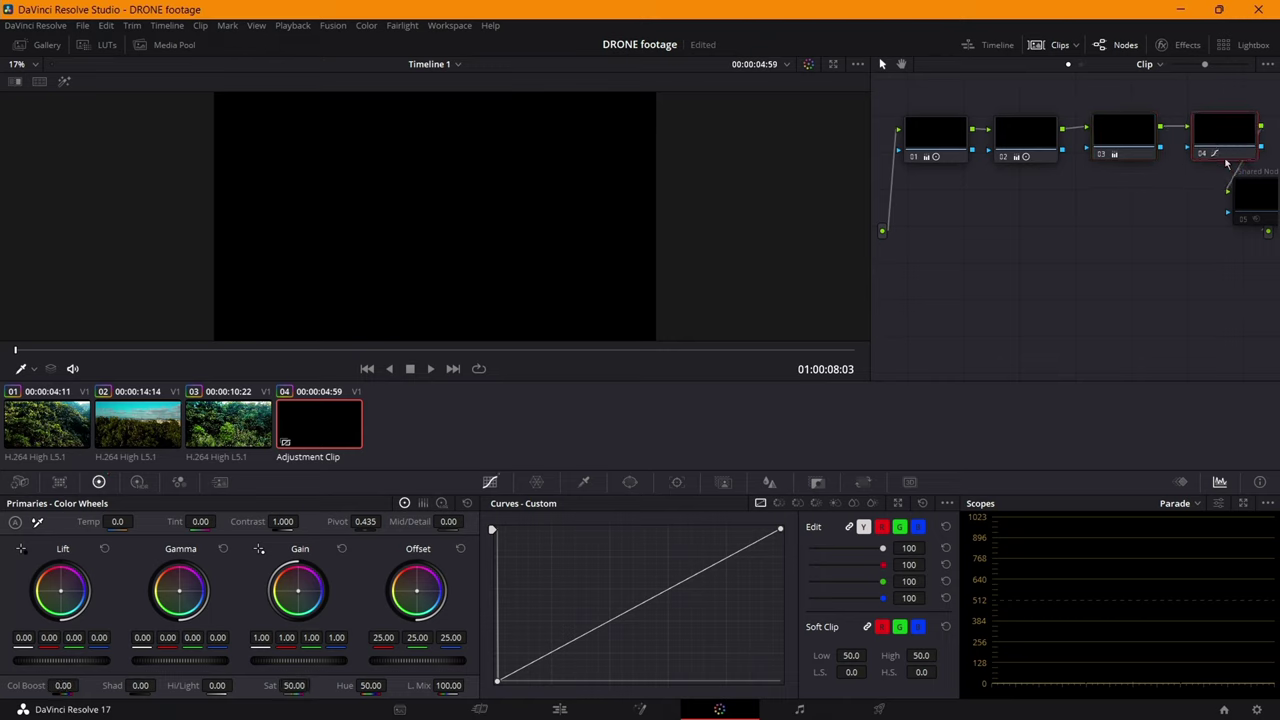
# Create Bin 1 in the Media Pool and copy the timeline's Adjustment Clip into it
pyautogui.hotkey('shift', '4')
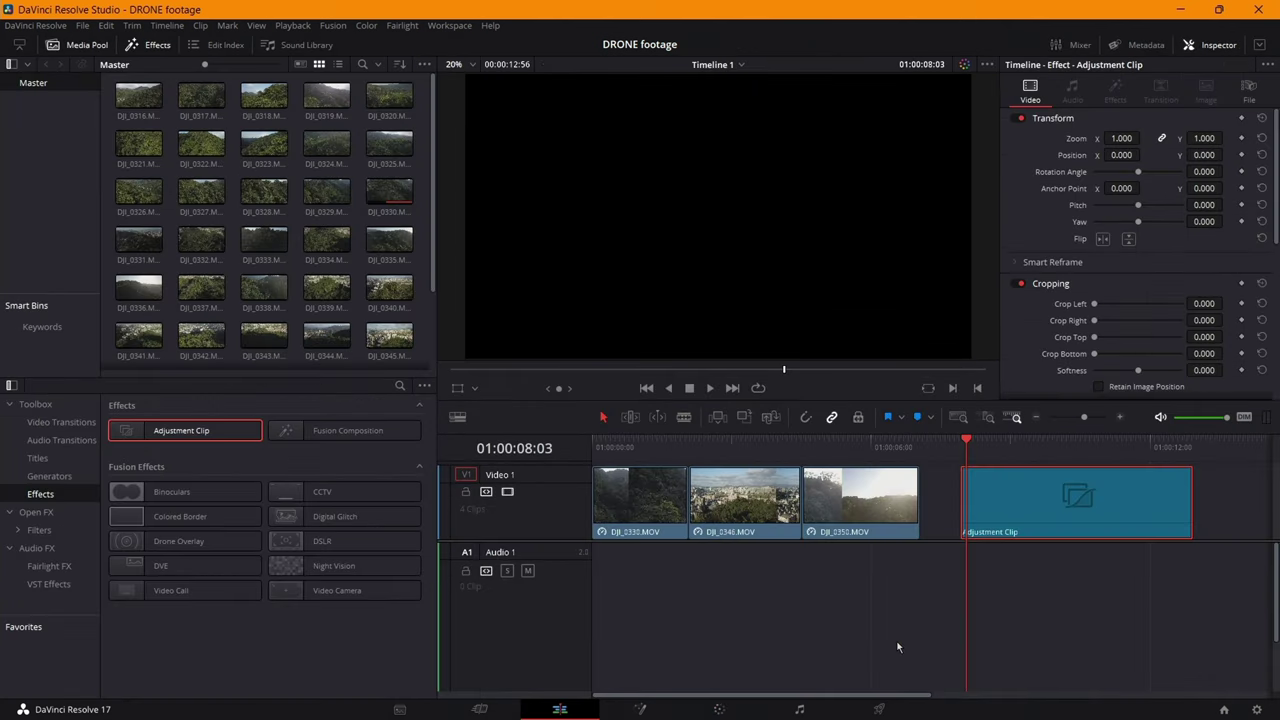
pyautogui.moveTo(1061, 507); pyautogui.dragTo(1056, 507)
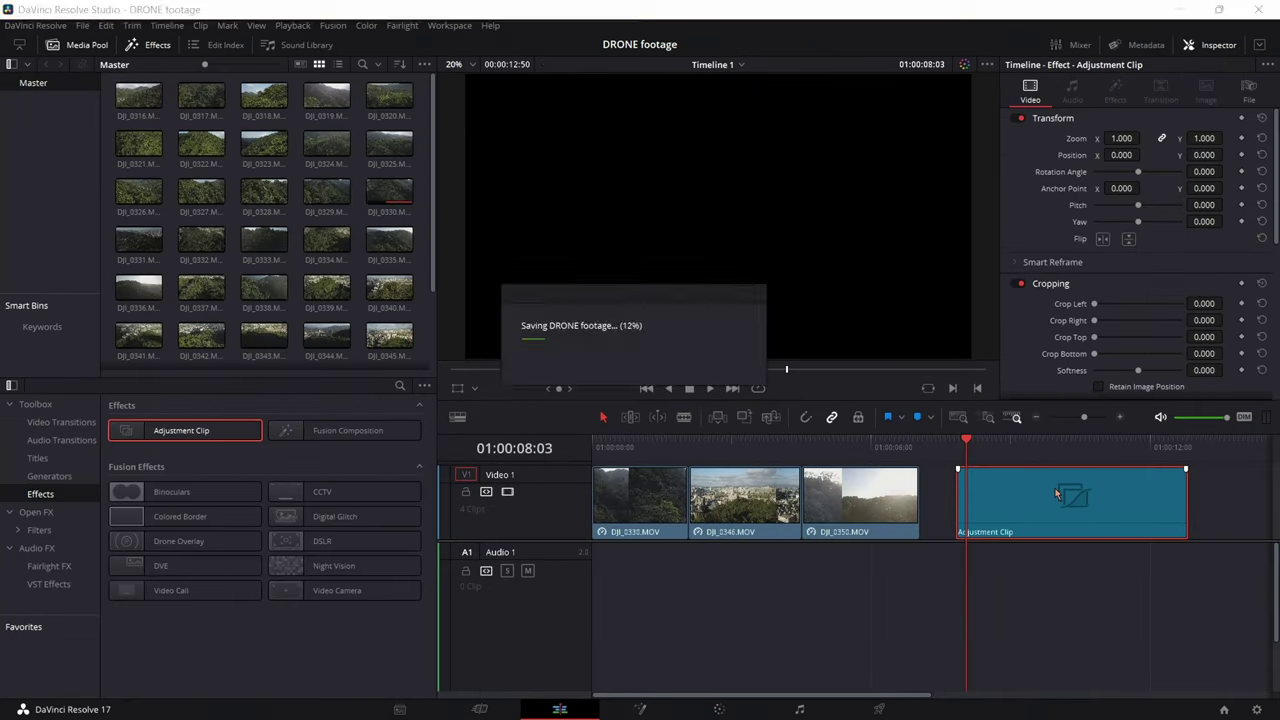
pyautogui.rightClick(51, 143)
pyautogui.click(80, 147)
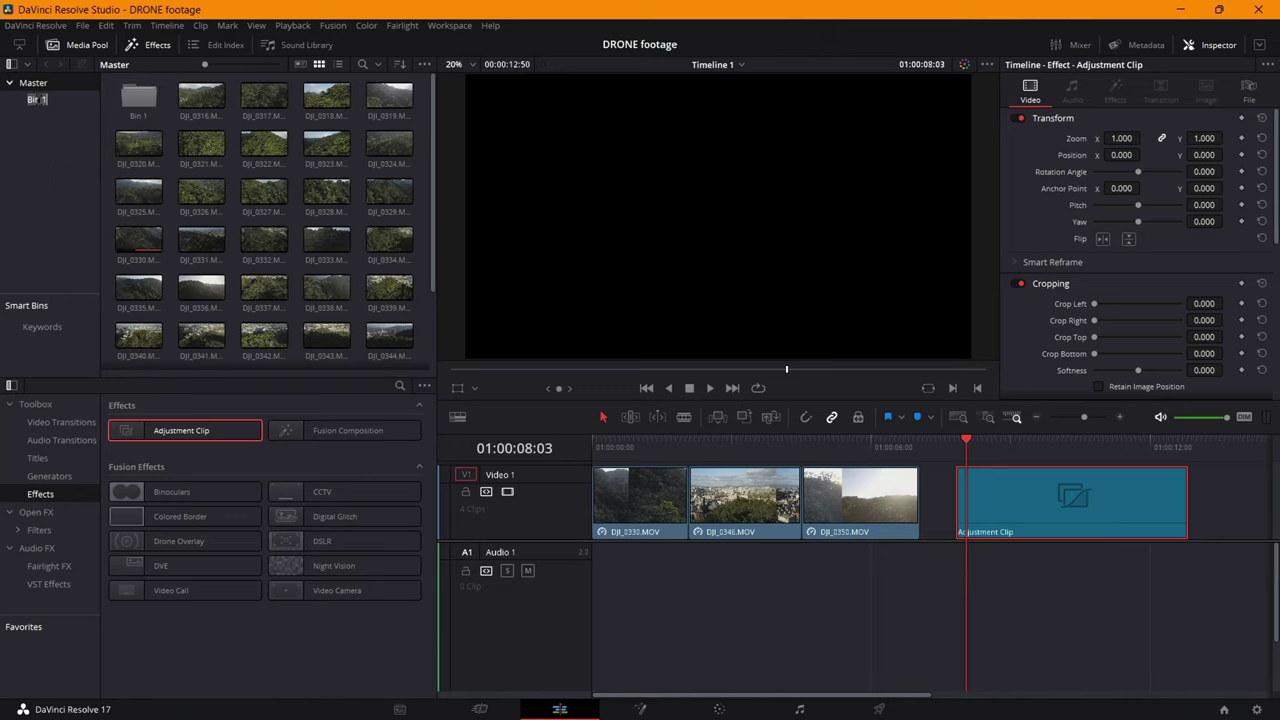
pyautogui.press('Return')
pyautogui.doubleClick(136, 104)
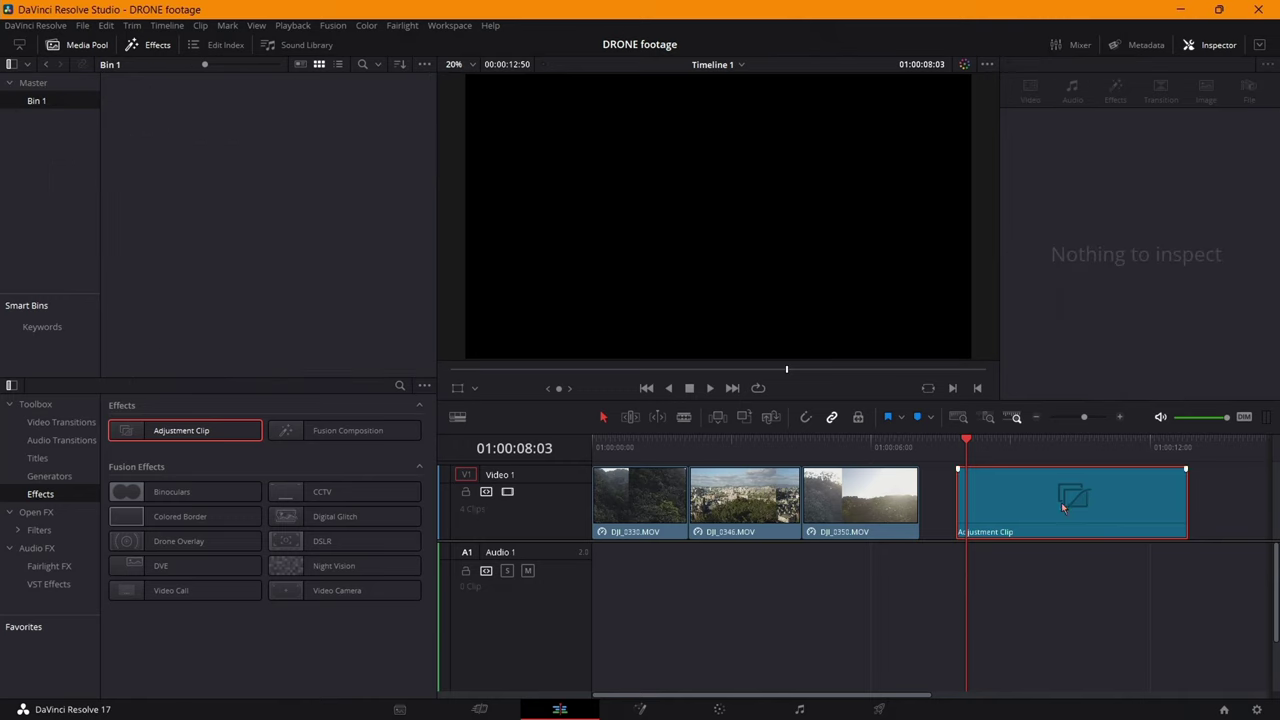
pyautogui.moveTo(1063, 507); pyautogui.dragTo(334, 237)
# Export Bin 1 as the bin file Bin 1.drb
pyautogui.click(337, 256)
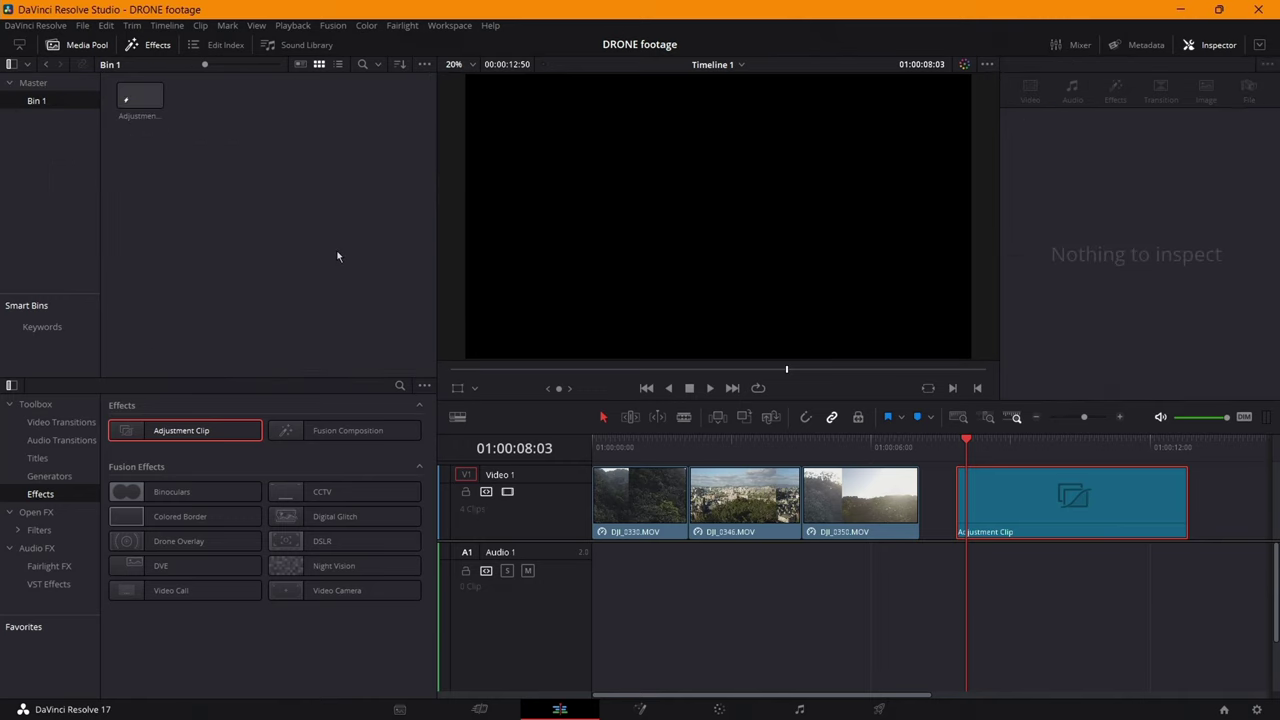
pyautogui.rightClick(27, 104)
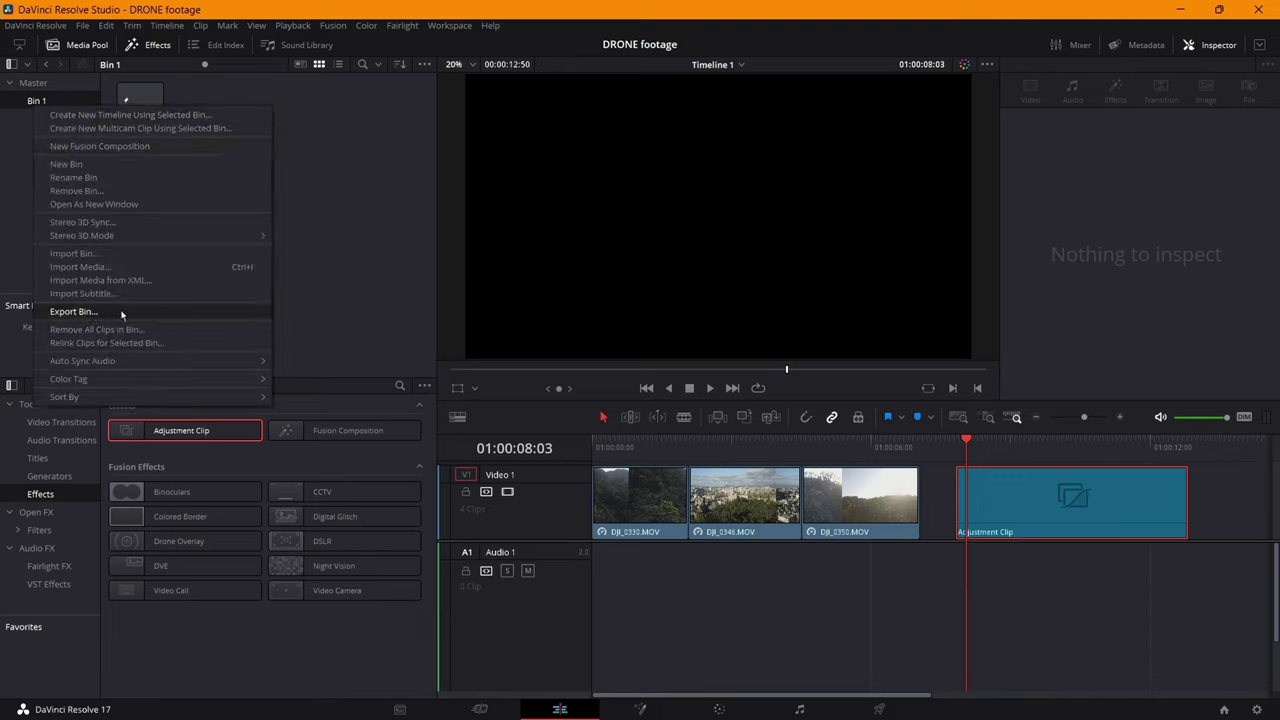
pyautogui.click(156, 314)
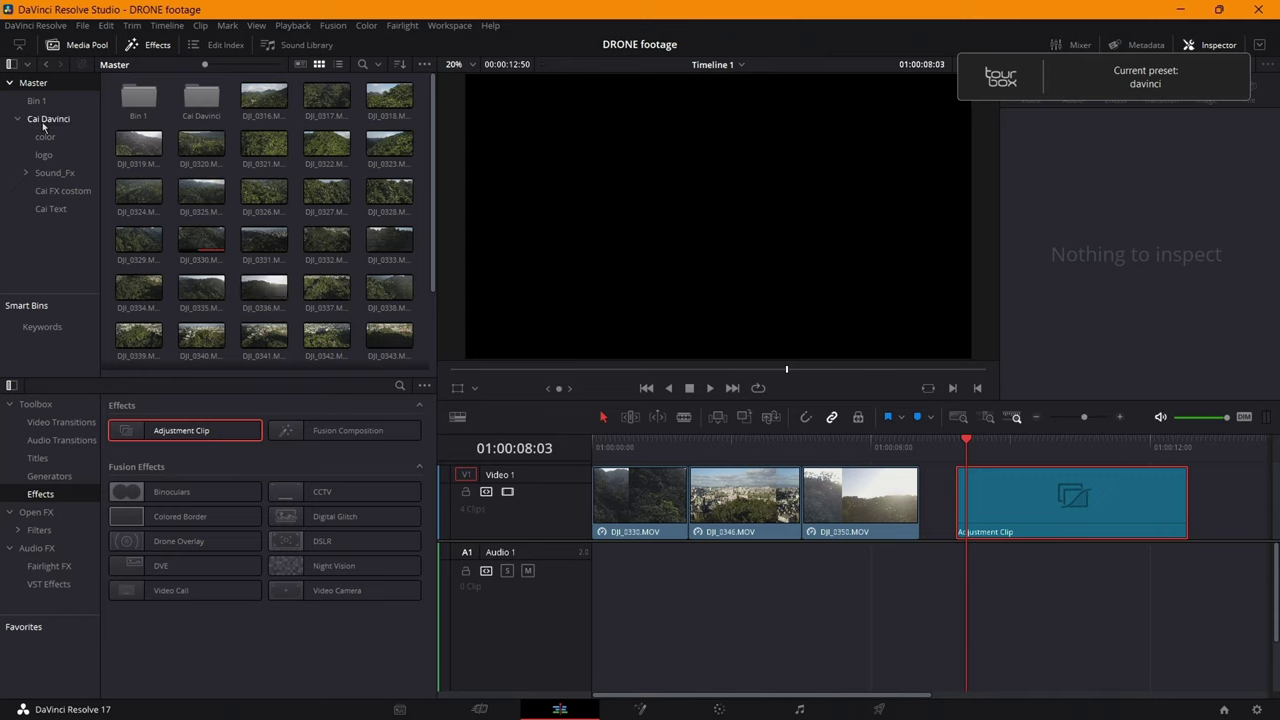
# Browse the Cai Davinci bins: logo, Cai FX costom and Sound_Fx
pyautogui.click(48, 118)
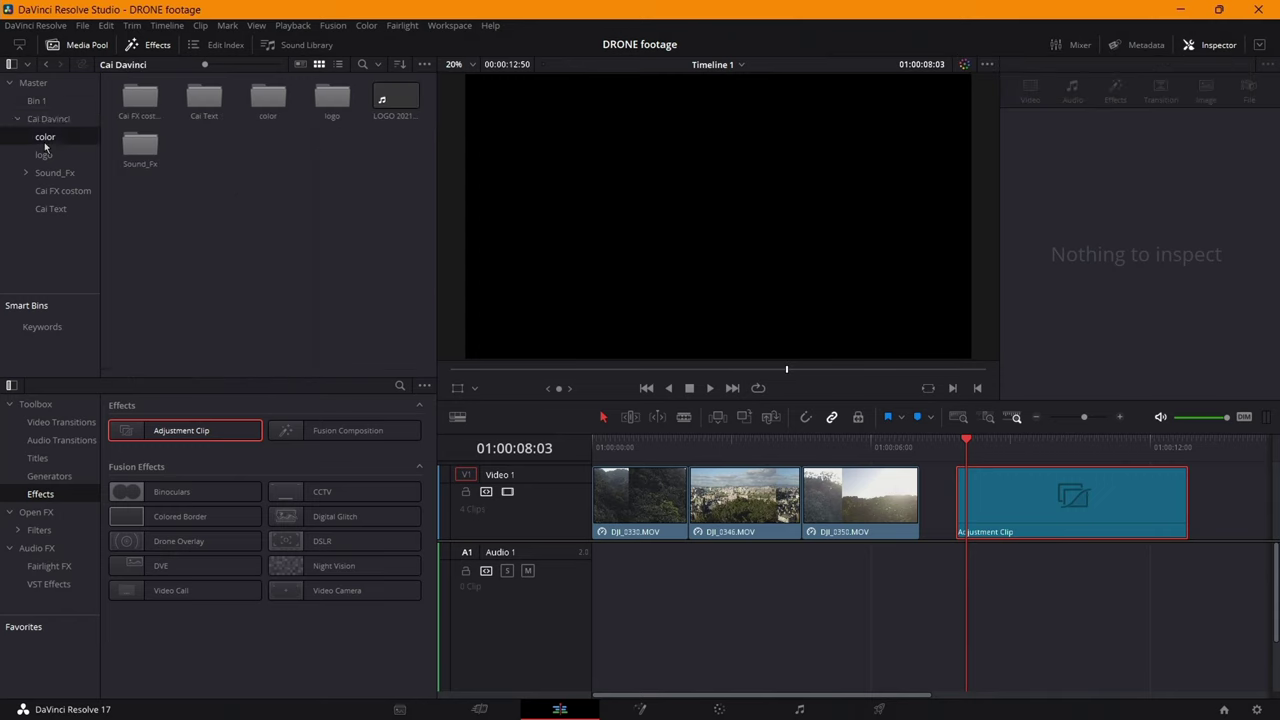
pyautogui.click(44, 155)
pyautogui.click(55, 173)
pyautogui.click(50, 208)
pyautogui.click(62, 190)
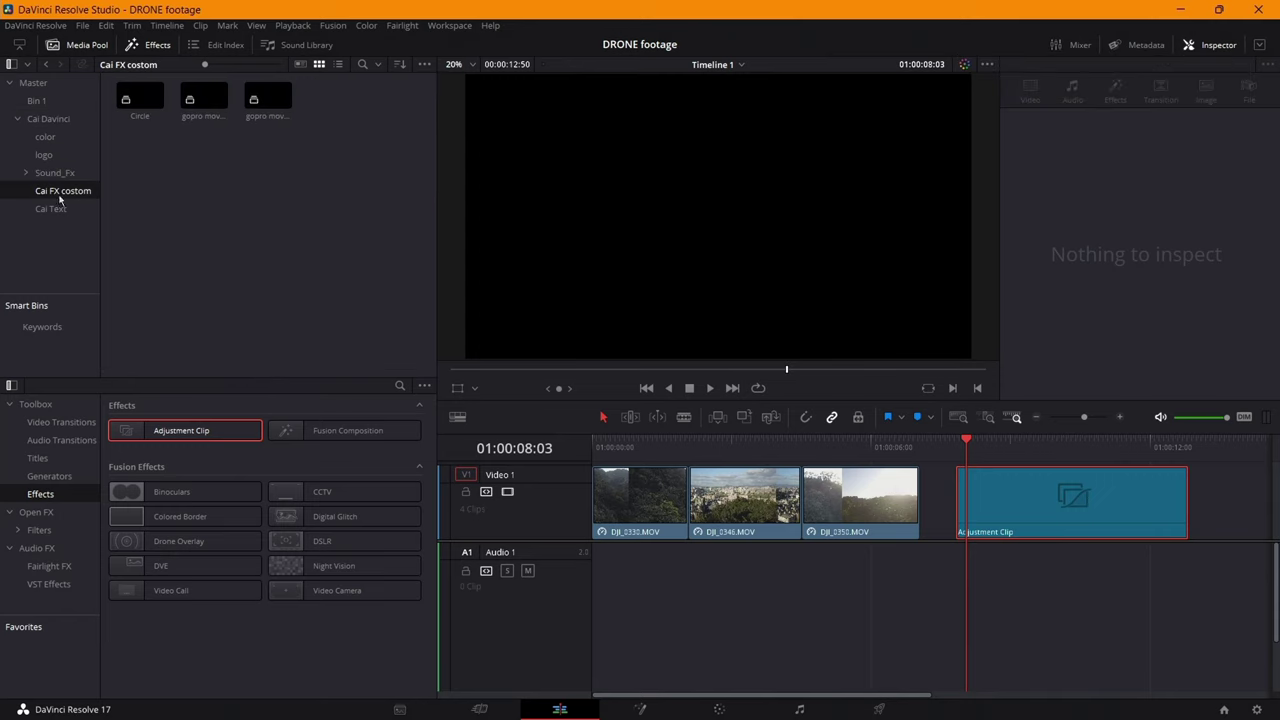
pyautogui.click(62, 174)
pyautogui.click(62, 155)
# Place the DJI preset from the color bin on the timeline after the drone clips, then go to Color
pyautogui.click(62, 137)
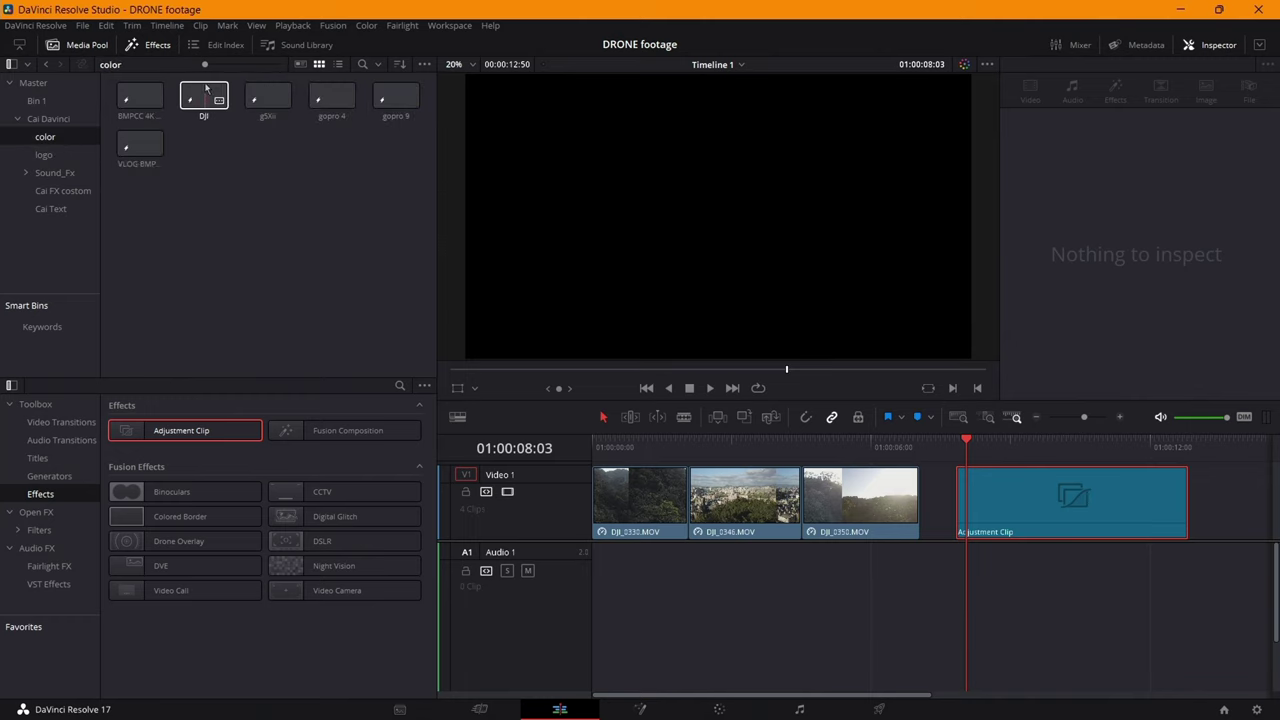
pyautogui.moveTo(206, 90); pyautogui.dragTo(960, 500)
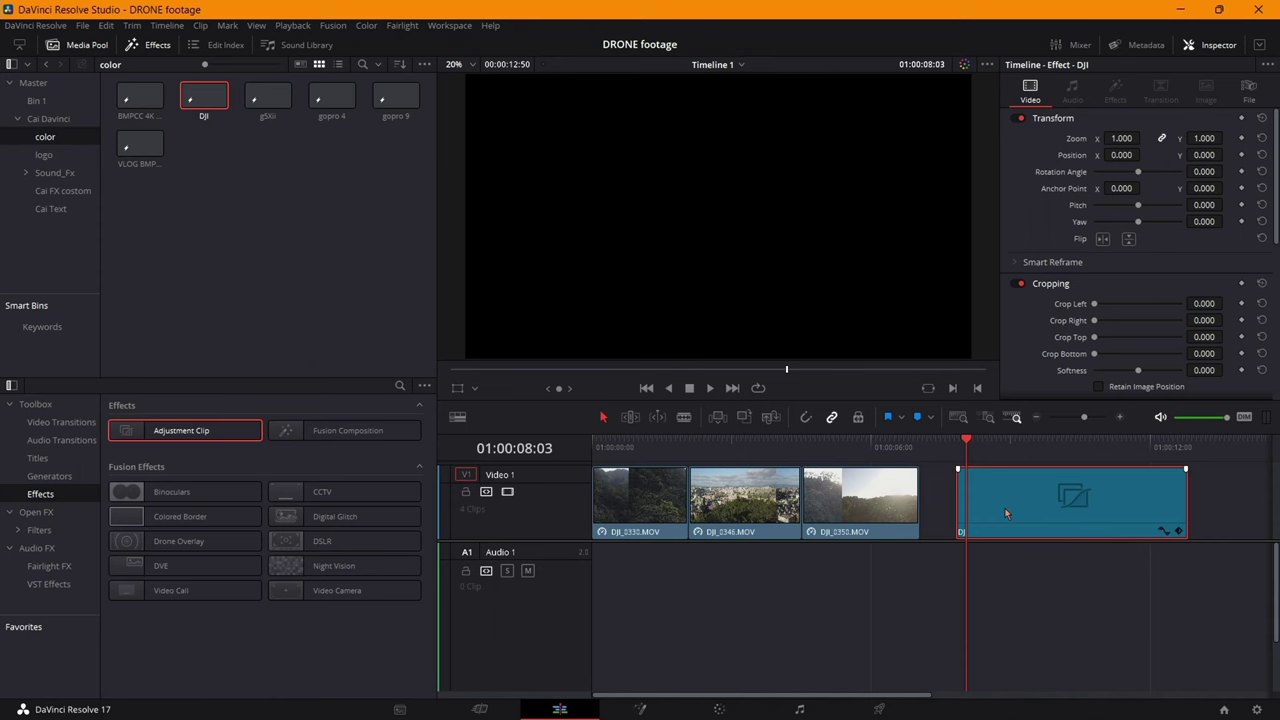
pyautogui.hotkey('shift', '6')
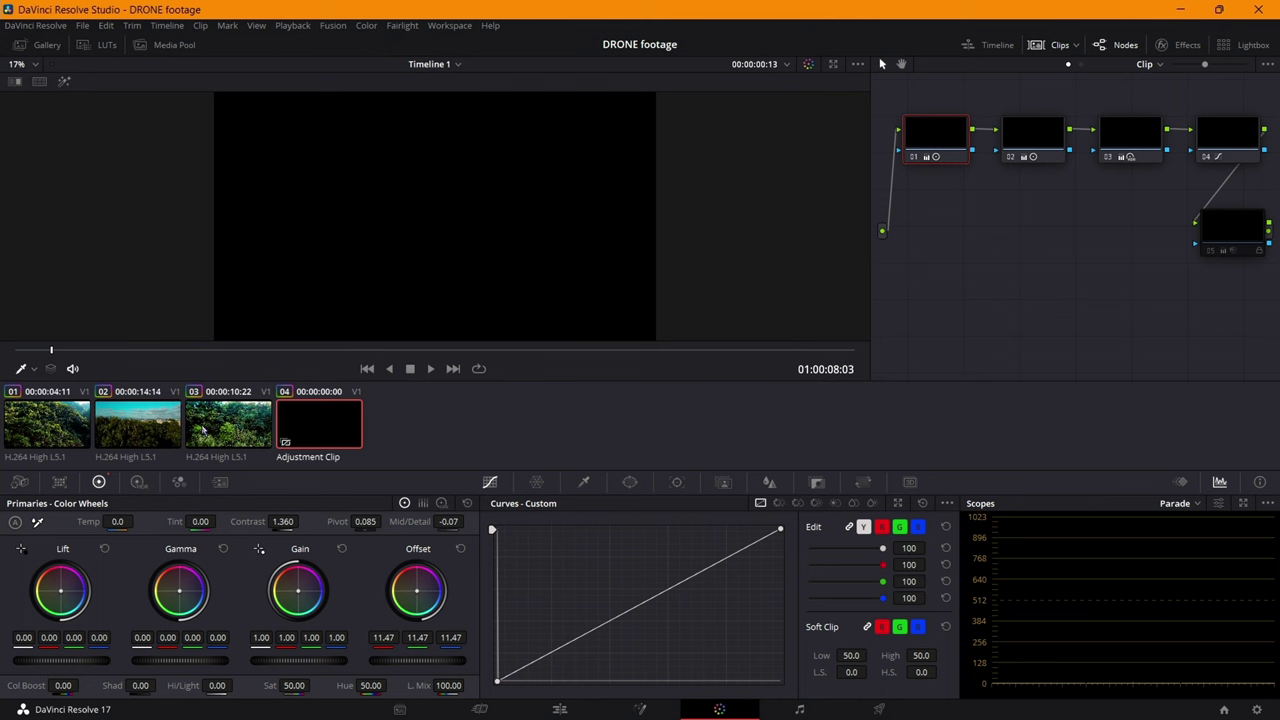
pyautogui.click(225, 426)
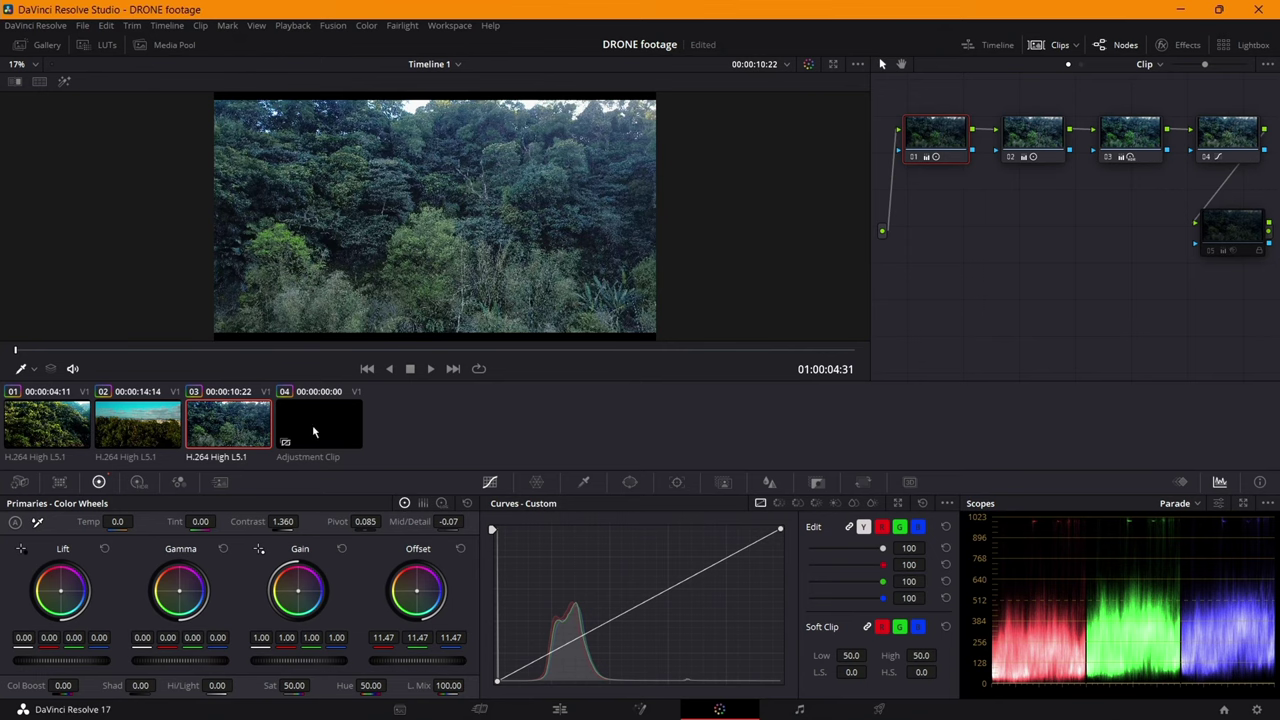
pyautogui.rightClick(253, 433)
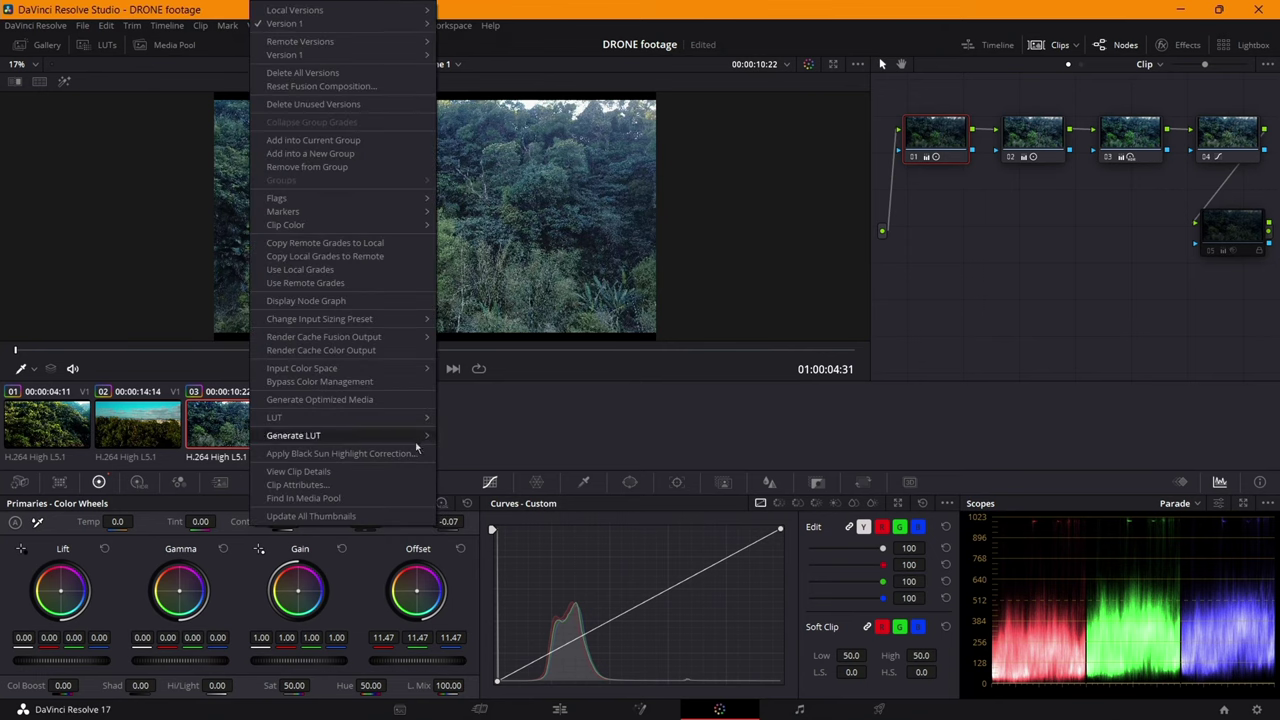
pyautogui.moveTo(420, 437)
pyautogui.click(604, 421)
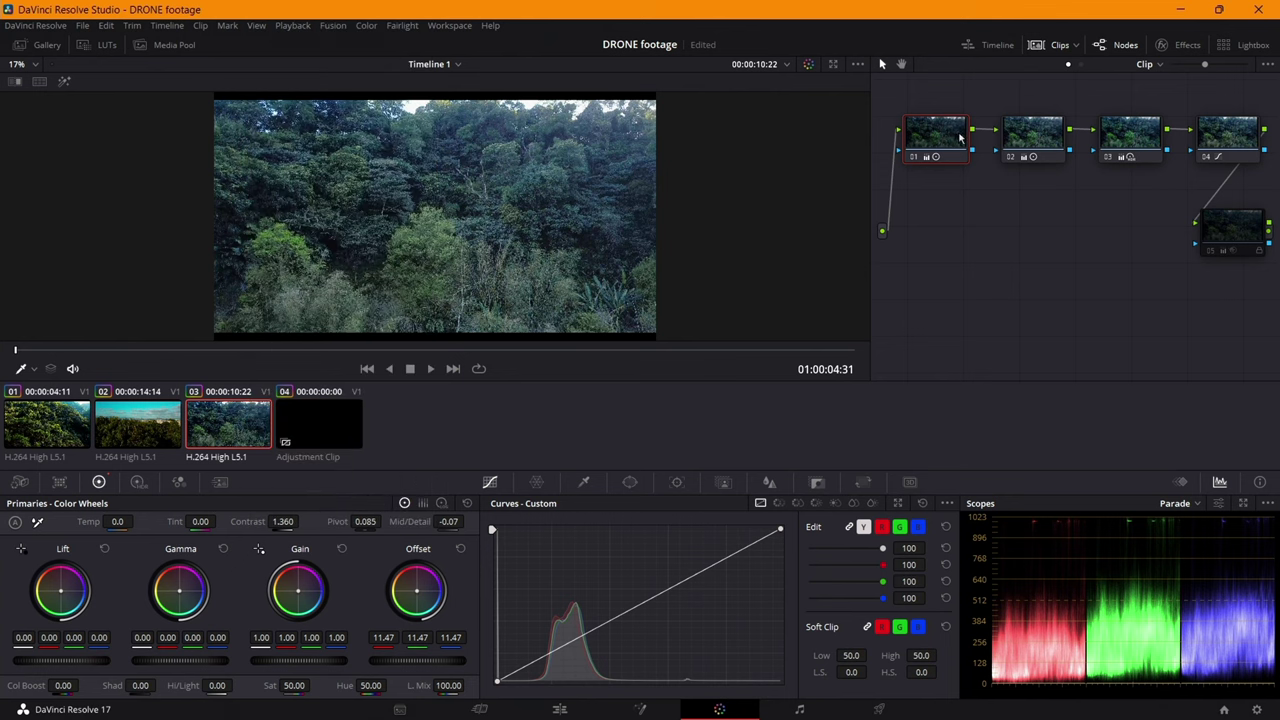
pyautogui.moveTo(950, 135); pyautogui.dragTo(952, 140)
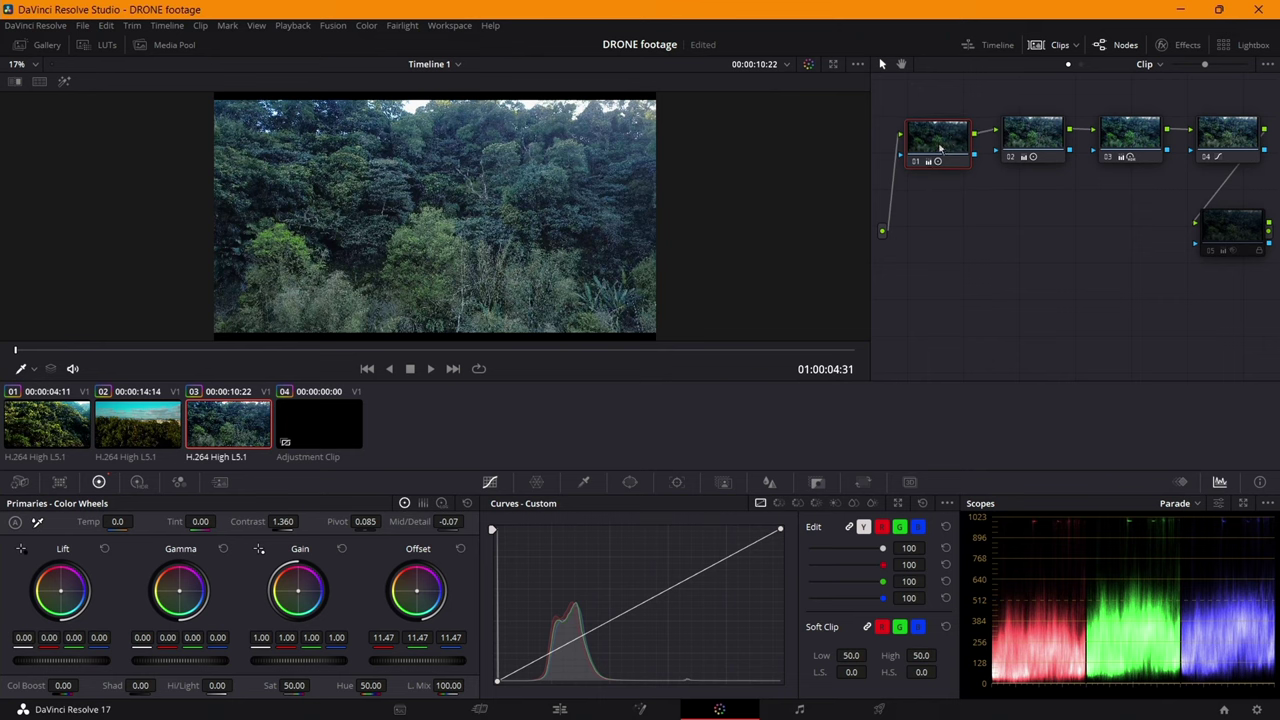
pyautogui.moveTo(1130, 135); pyautogui.dragTo(1133, 131)
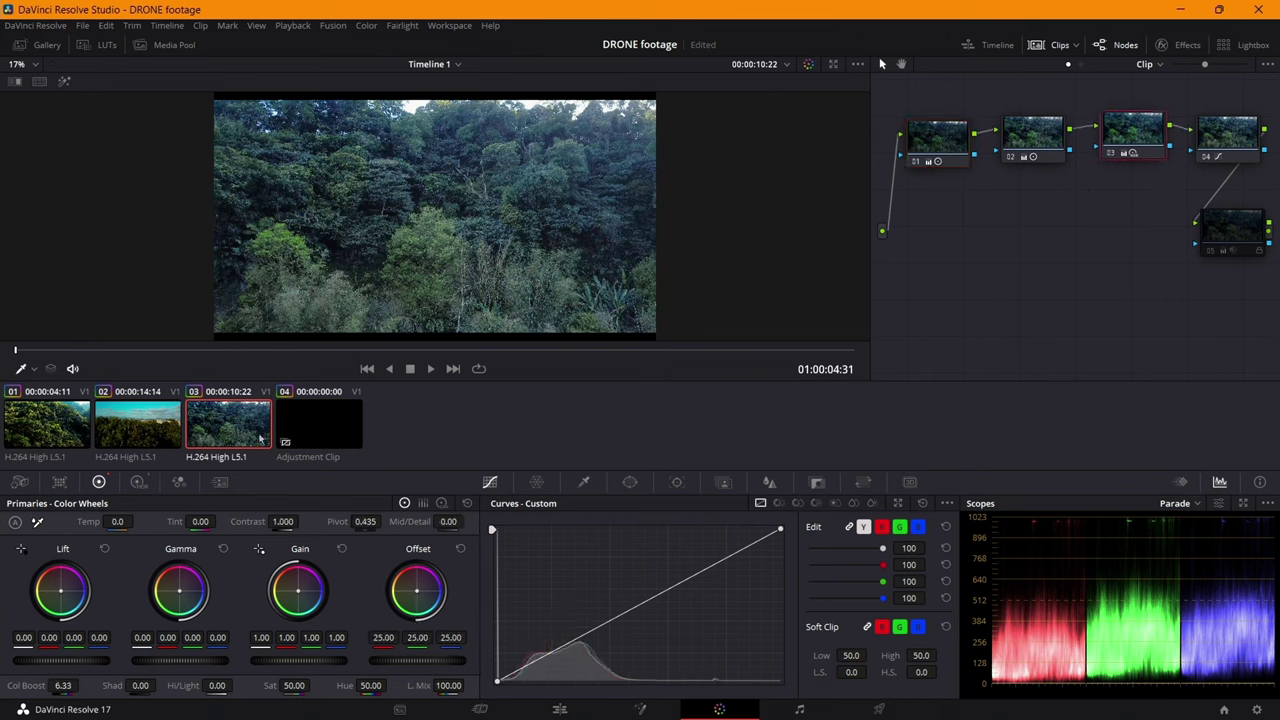
pyautogui.hotkey('ctrl', 'z')
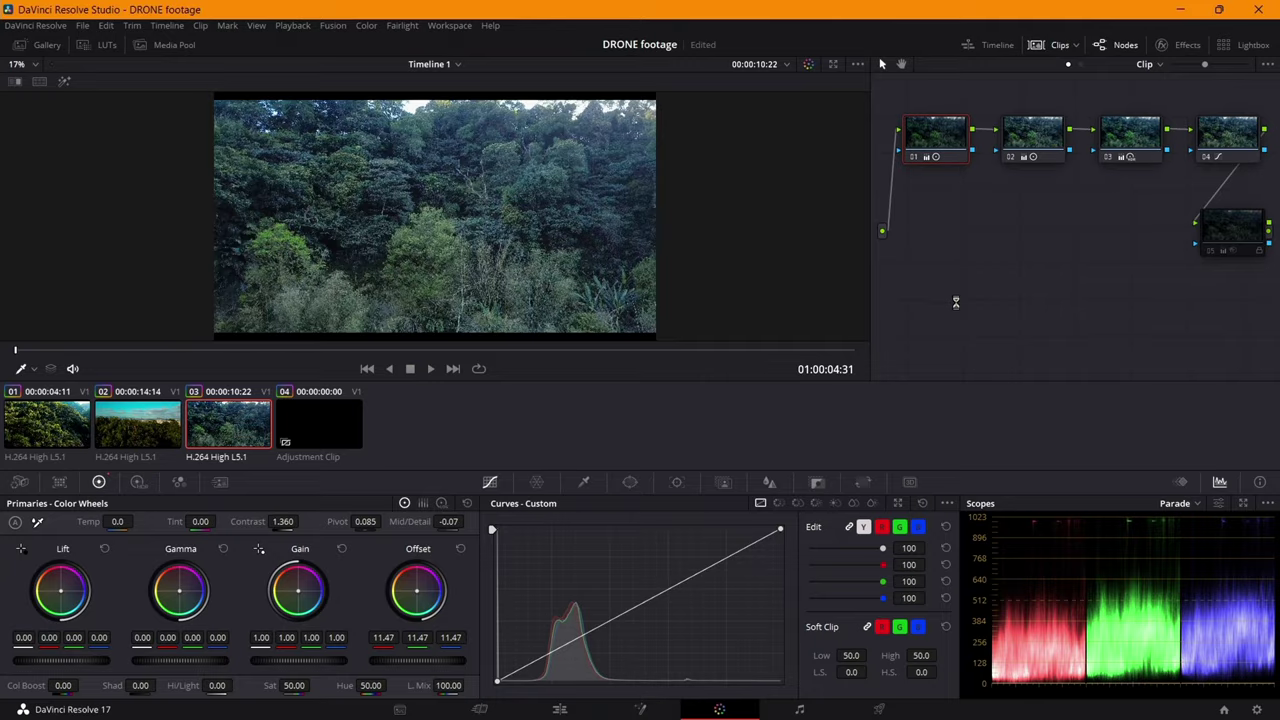